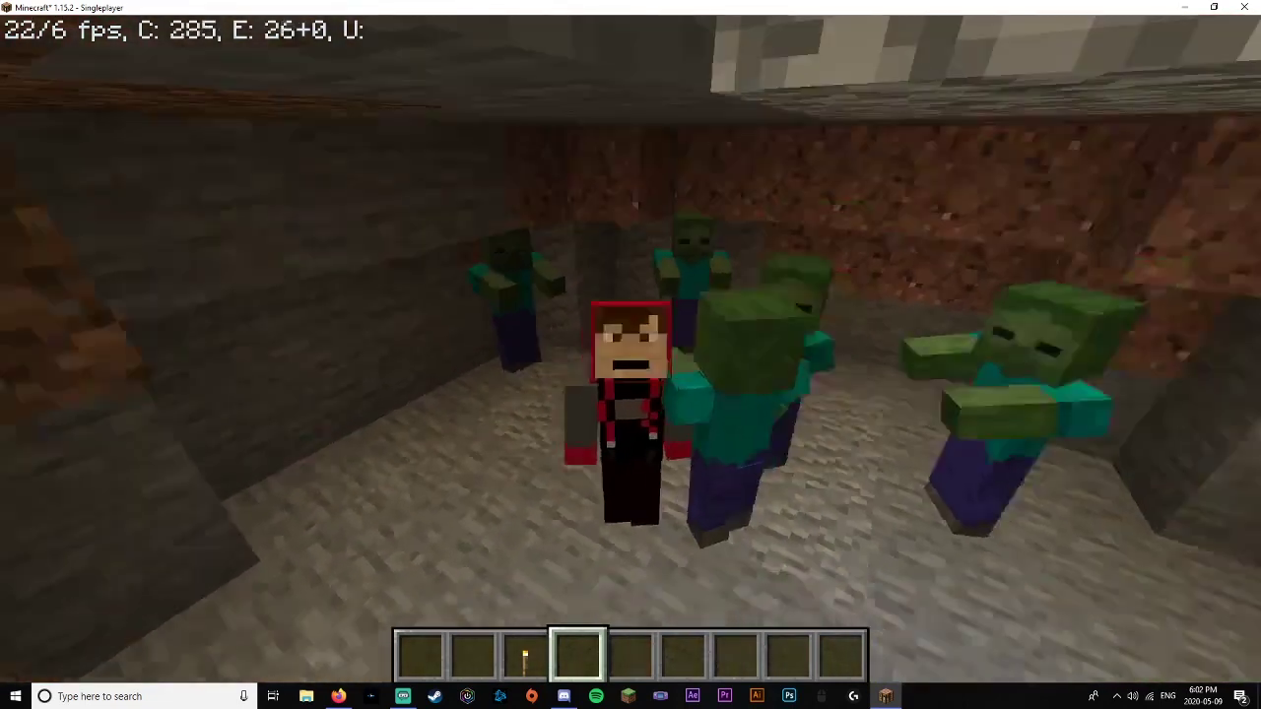
{"action": "key", "text": "w"}
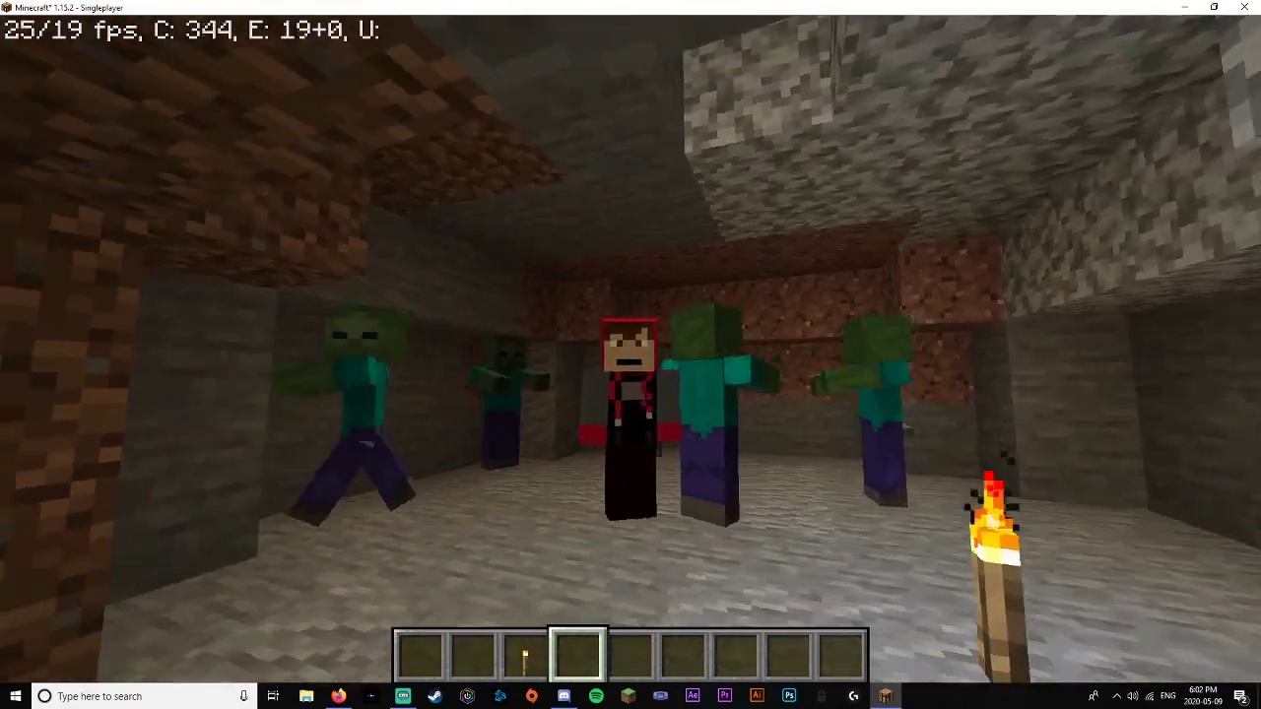
{"action": "key", "text": "w"}
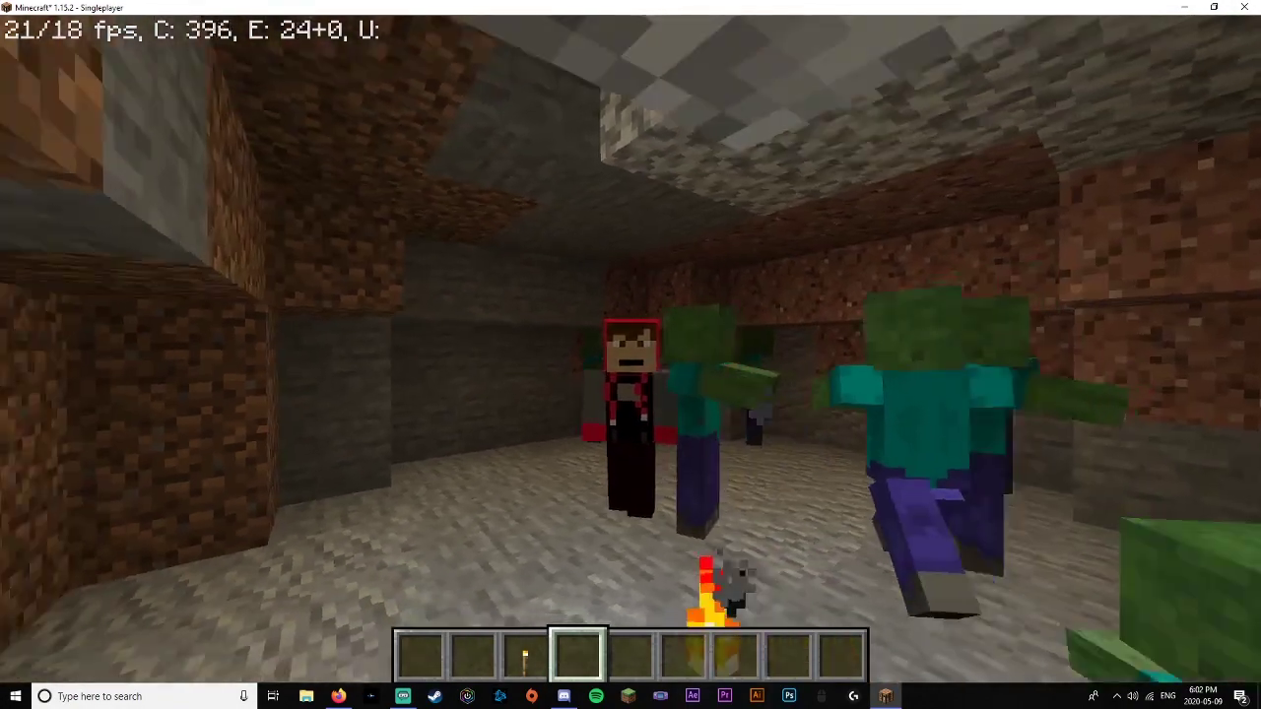
{"action": "key", "text": "F5"}
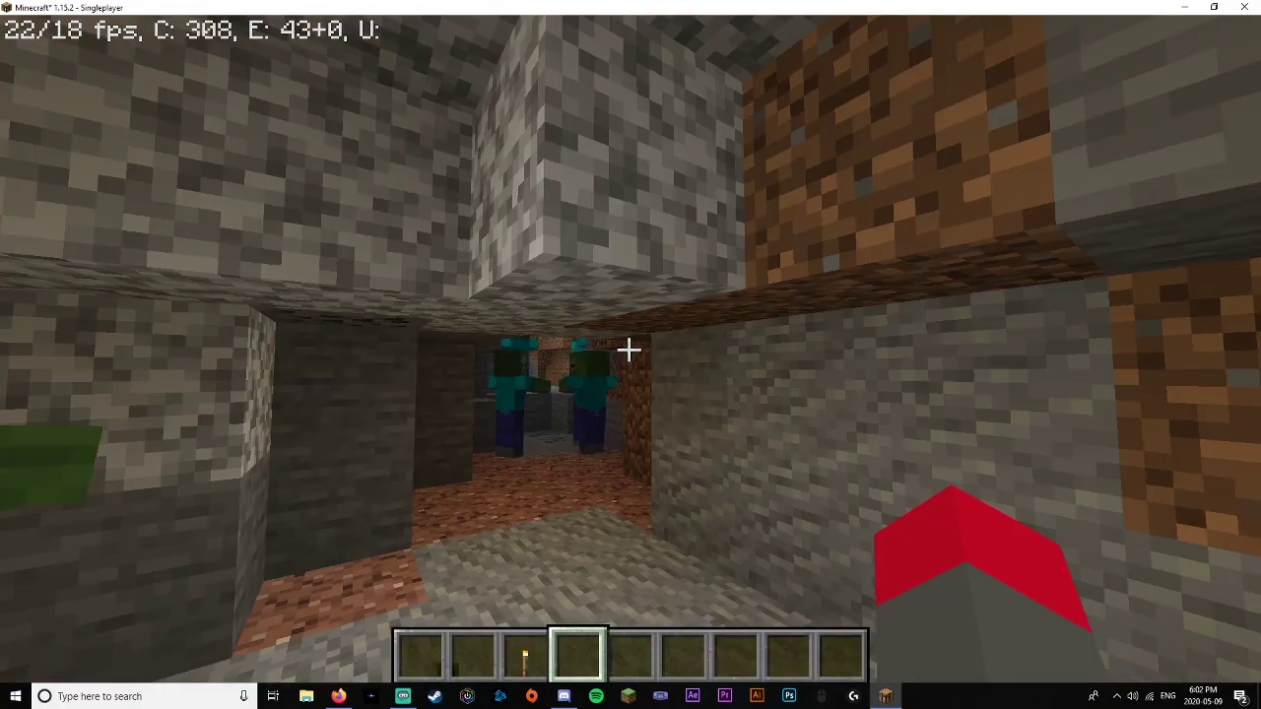
{"action": "key", "text": "w"}
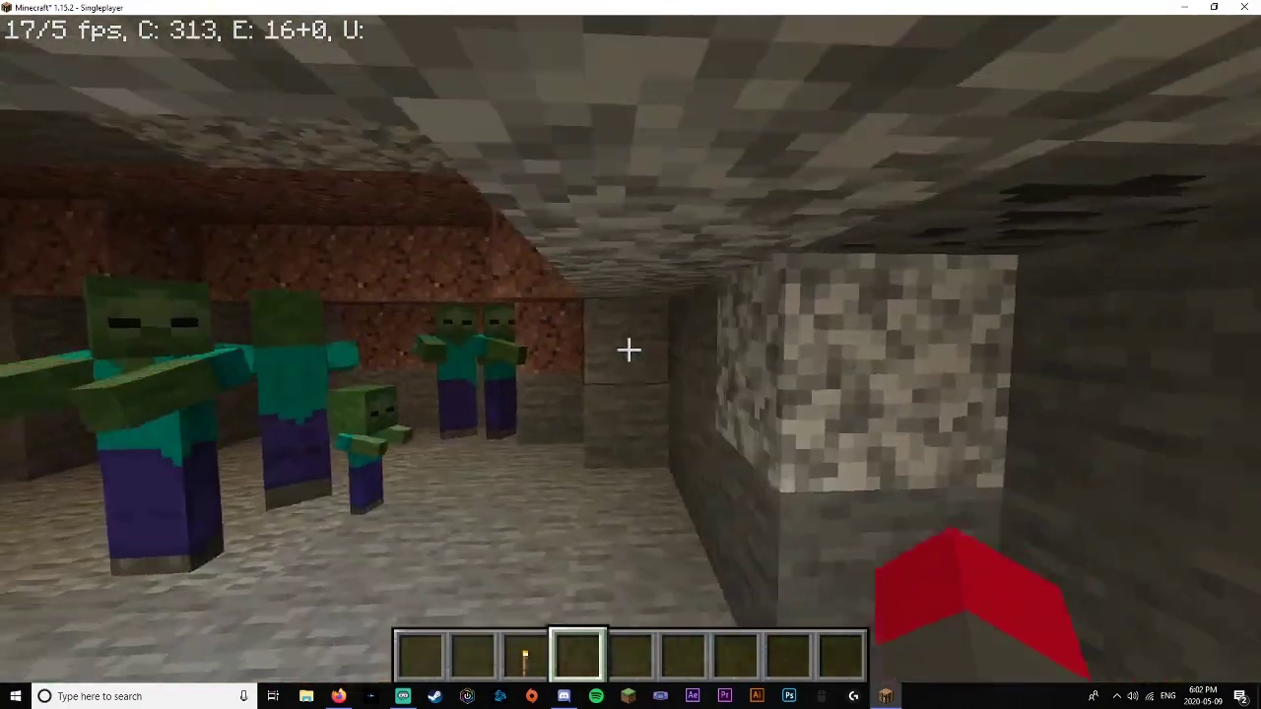
{"action": "key", "text": "w"}
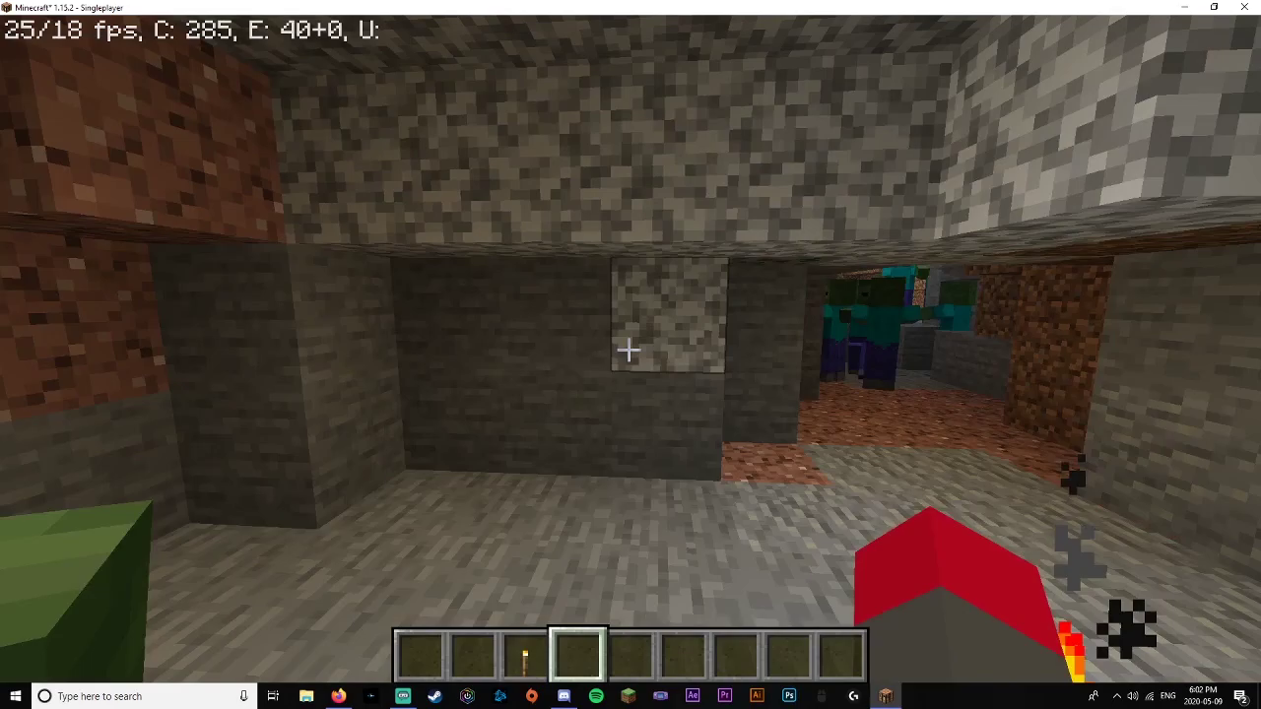
{"action": "key", "text": "s"}
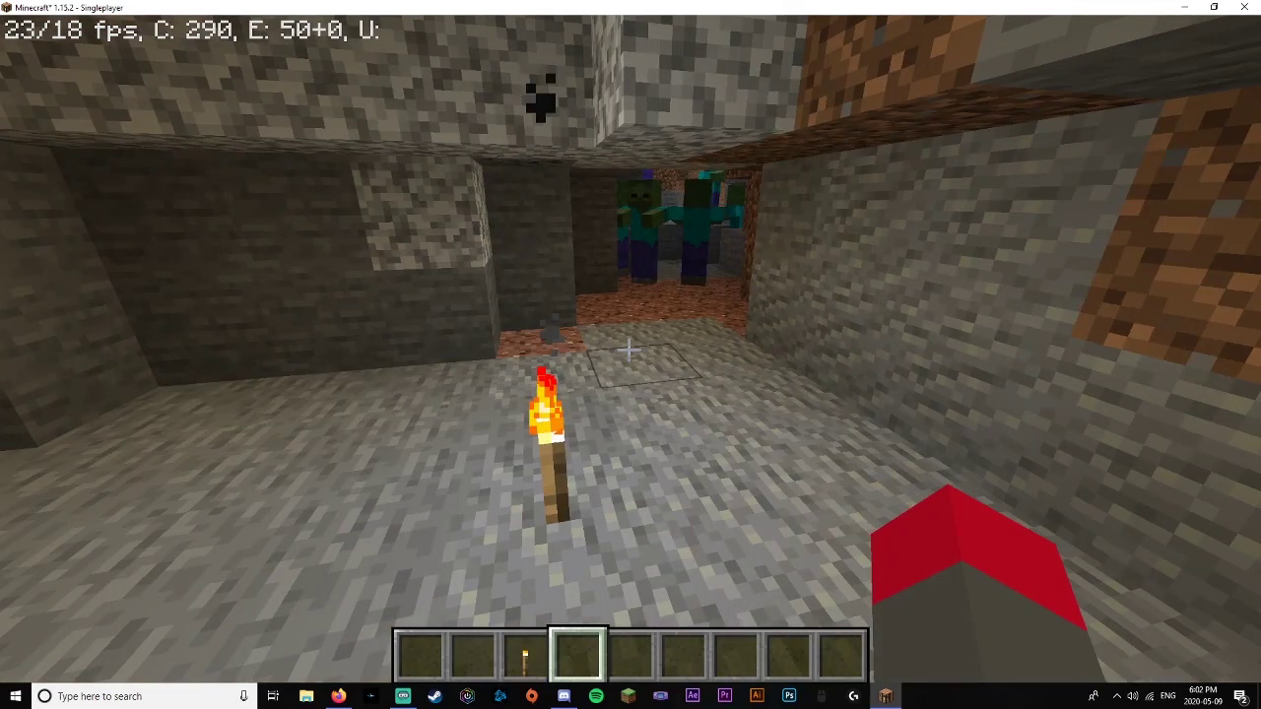
Step: Open the resource pack folder from the game's options, move its window aside and minimize Minecraft
{"action": "key", "text": "Escape"}
{"action": "left_click", "coordinate": [451, 418]}
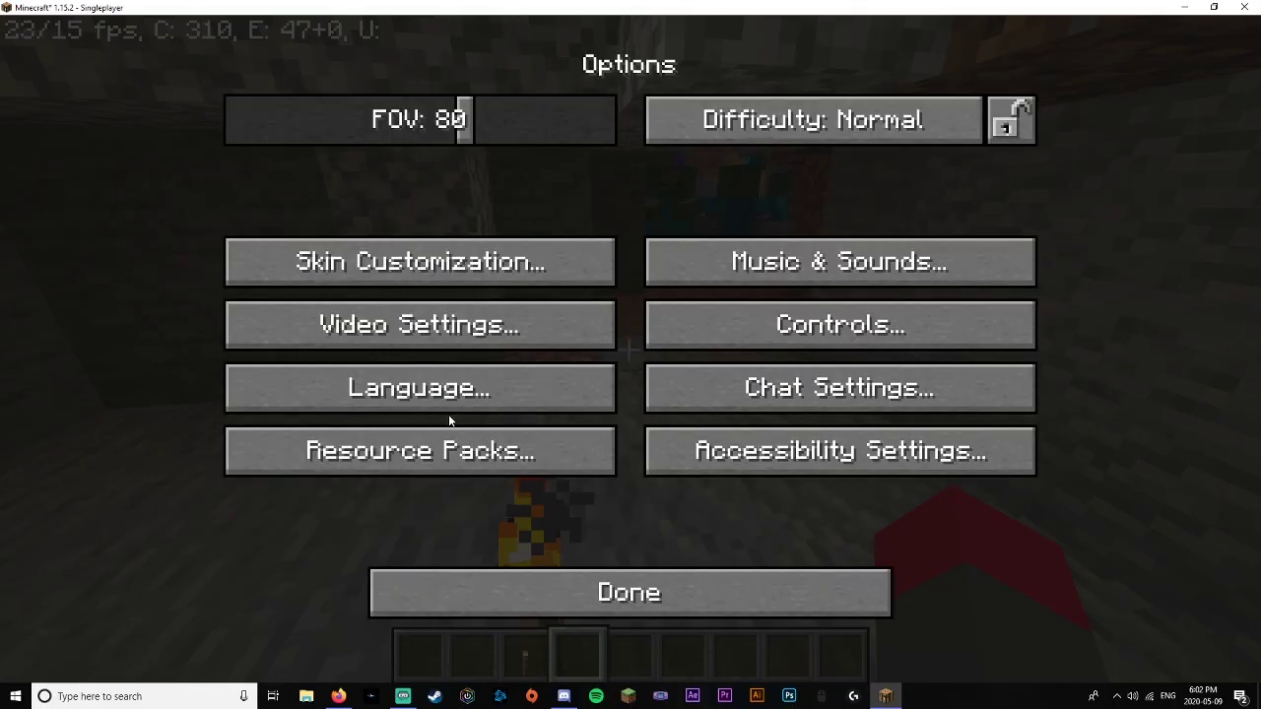
{"action": "left_click", "coordinate": [489, 455]}
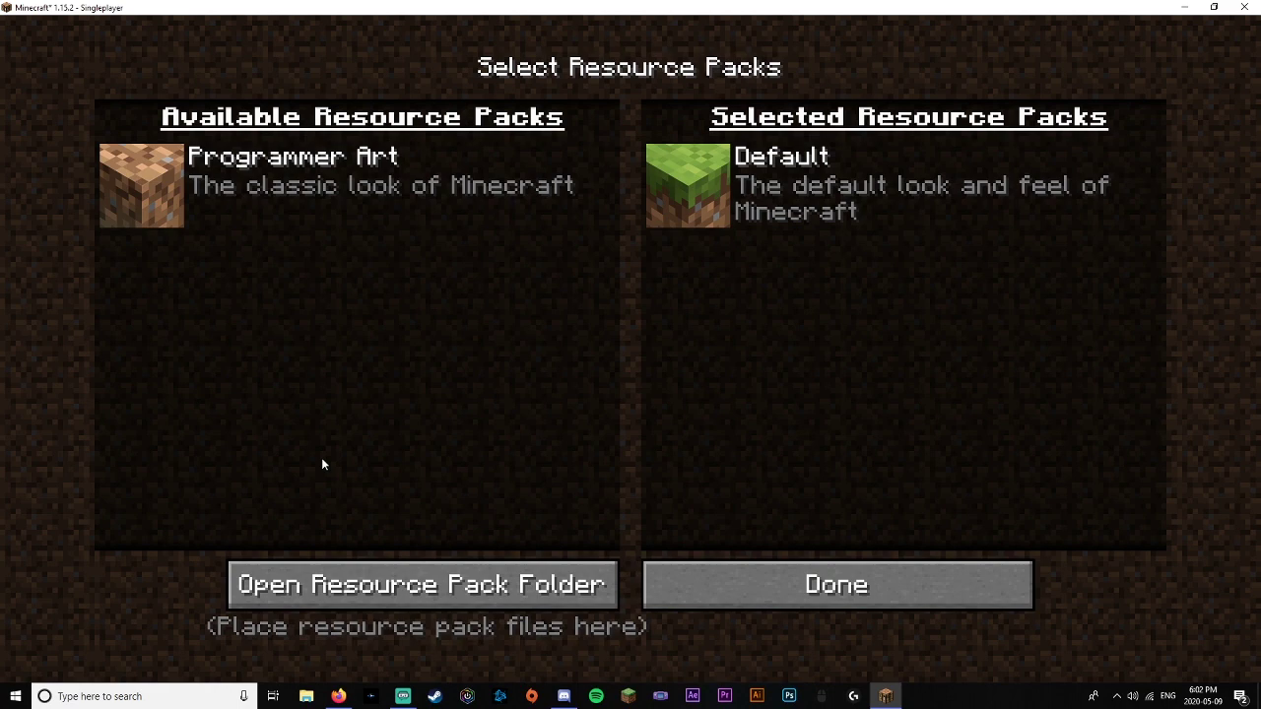
{"action": "left_click", "coordinate": [399, 568]}
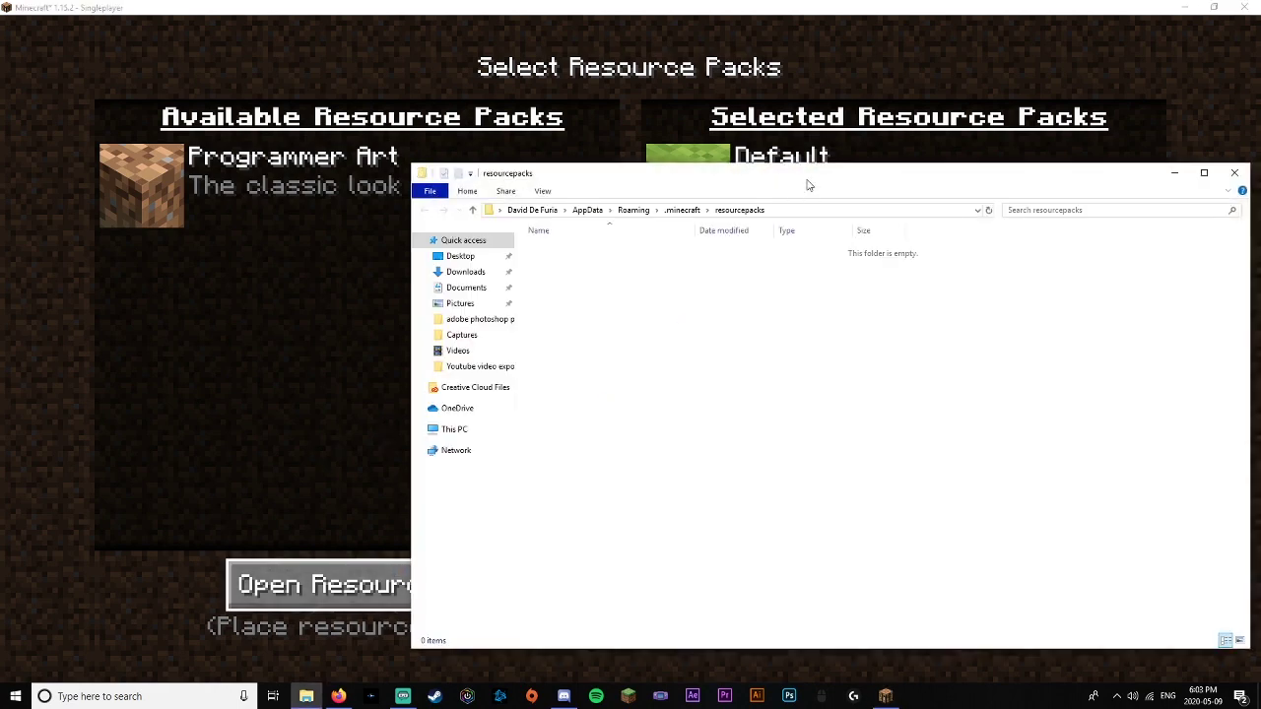
{"action": "left_click_drag", "start_coordinate": [810, 179], "coordinate": [3, 227]}
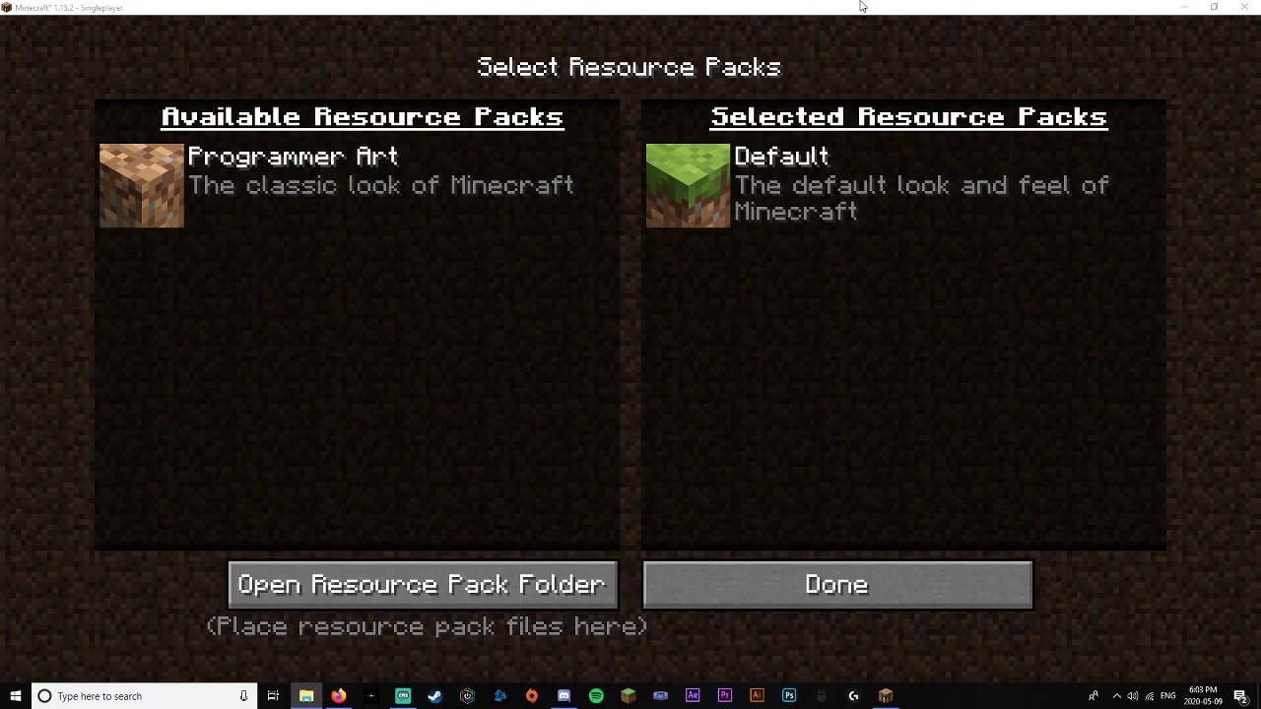
{"action": "left_click", "coordinate": [1186, 10]}
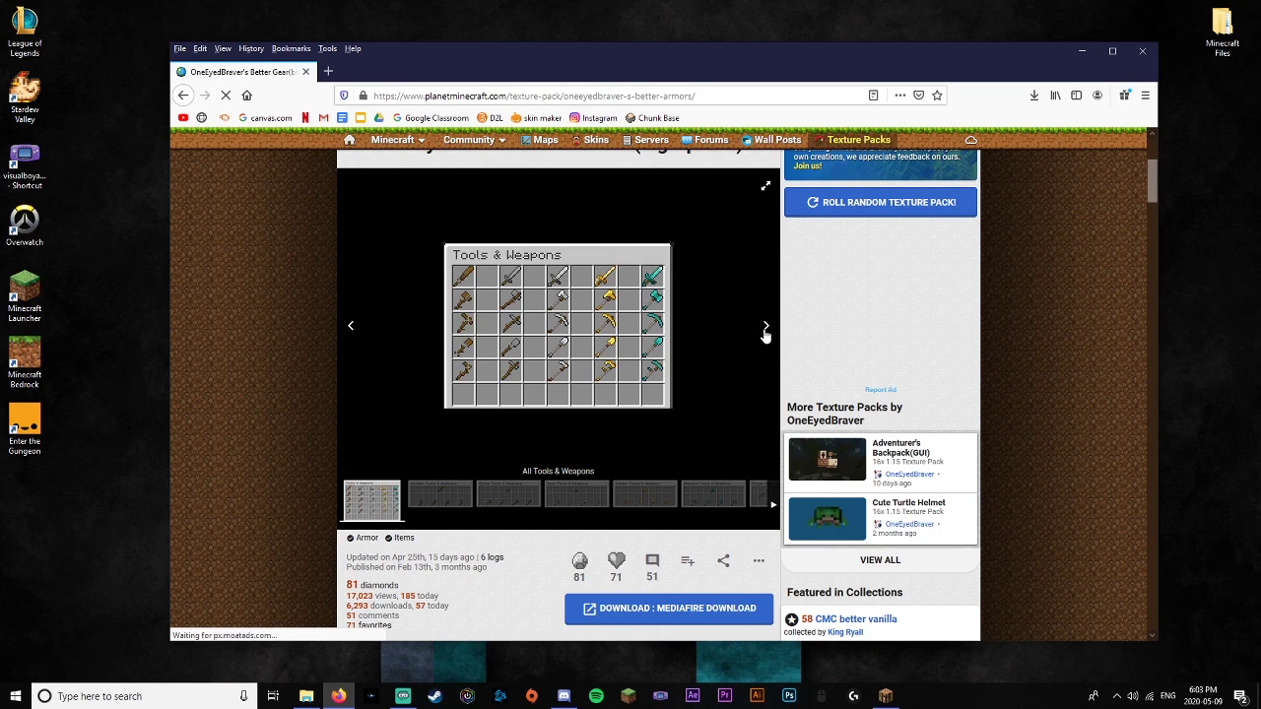
Step: Preview the tools and weapons images of OneEyedBraver's Better Gear texture pack and start its MediaFire download
{"action": "left_click", "coordinate": [767, 329]}
{"action": "left_click", "coordinate": [767, 329]}
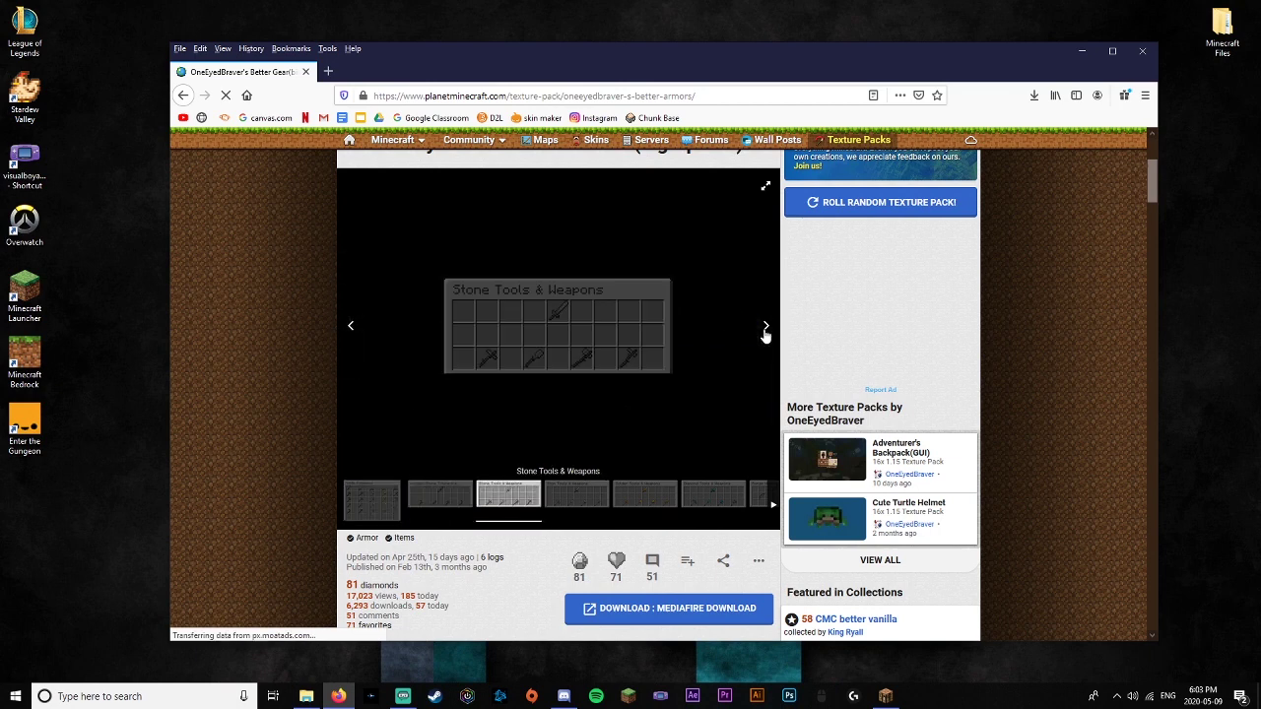
{"action": "left_click", "coordinate": [351, 329]}
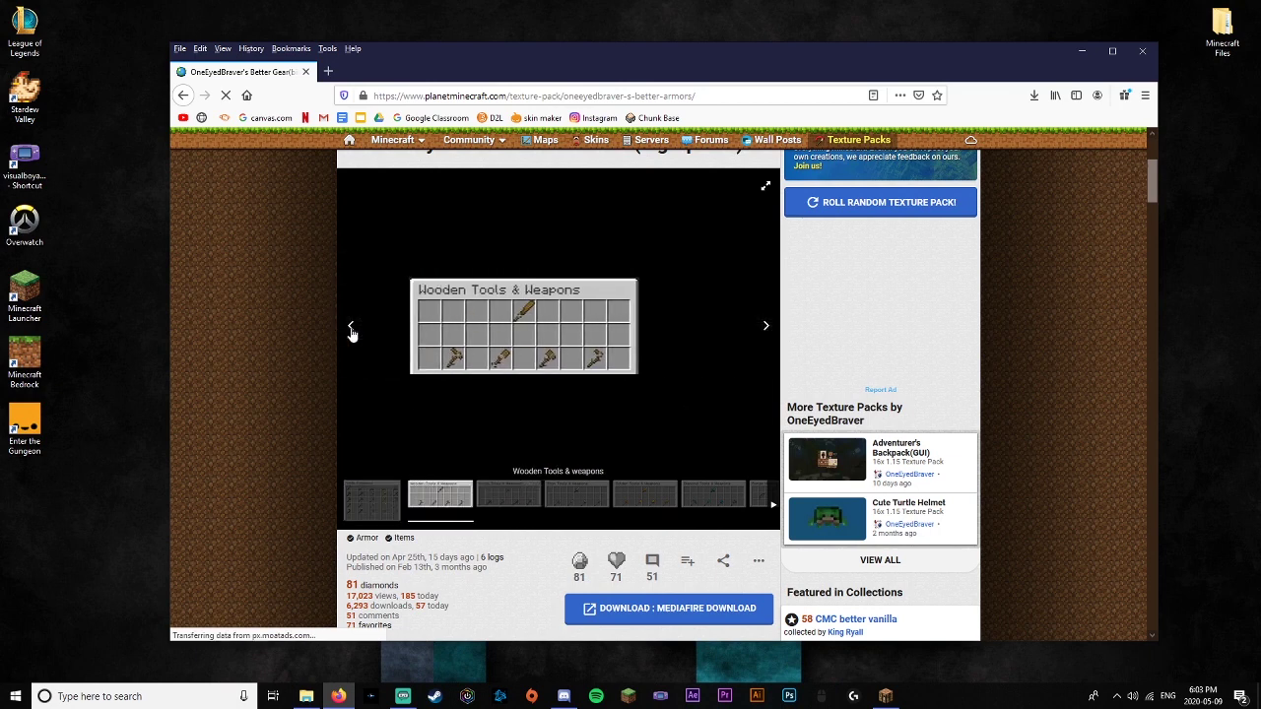
{"action": "left_click", "coordinate": [350, 328]}
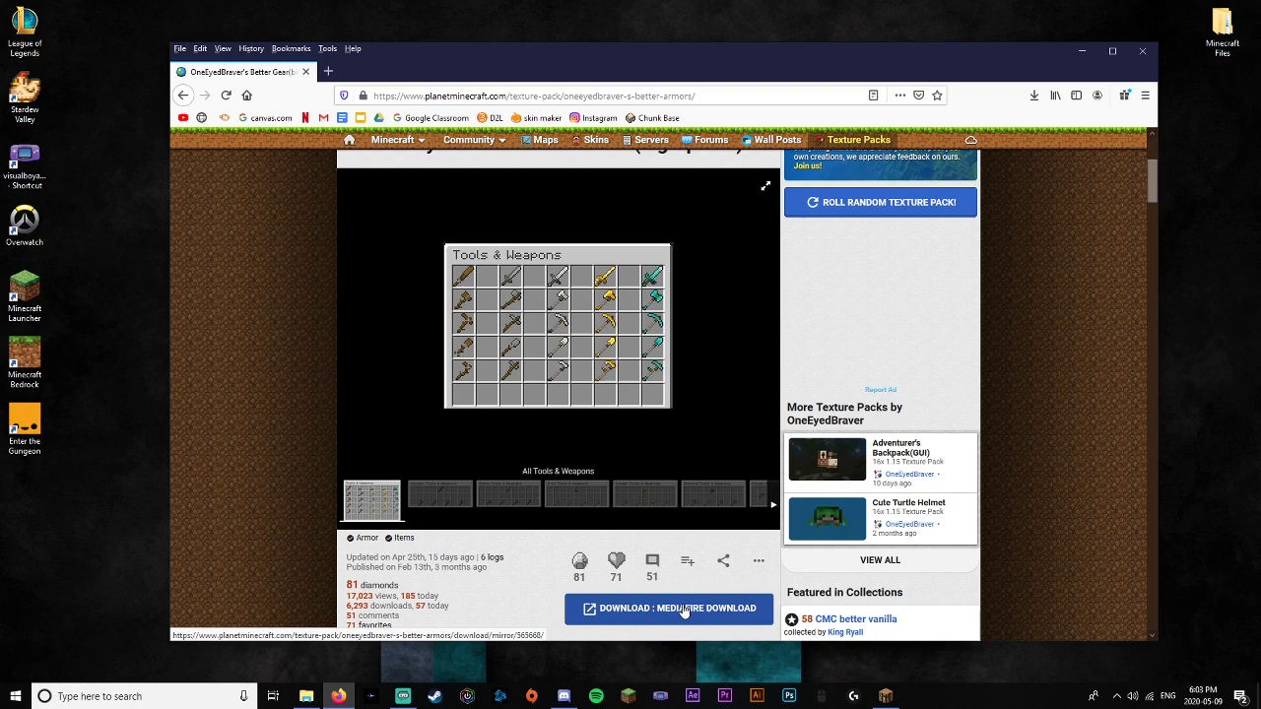
{"action": "left_click", "coordinate": [685, 611]}
{"action": "left_click", "coordinate": [630, 426]}
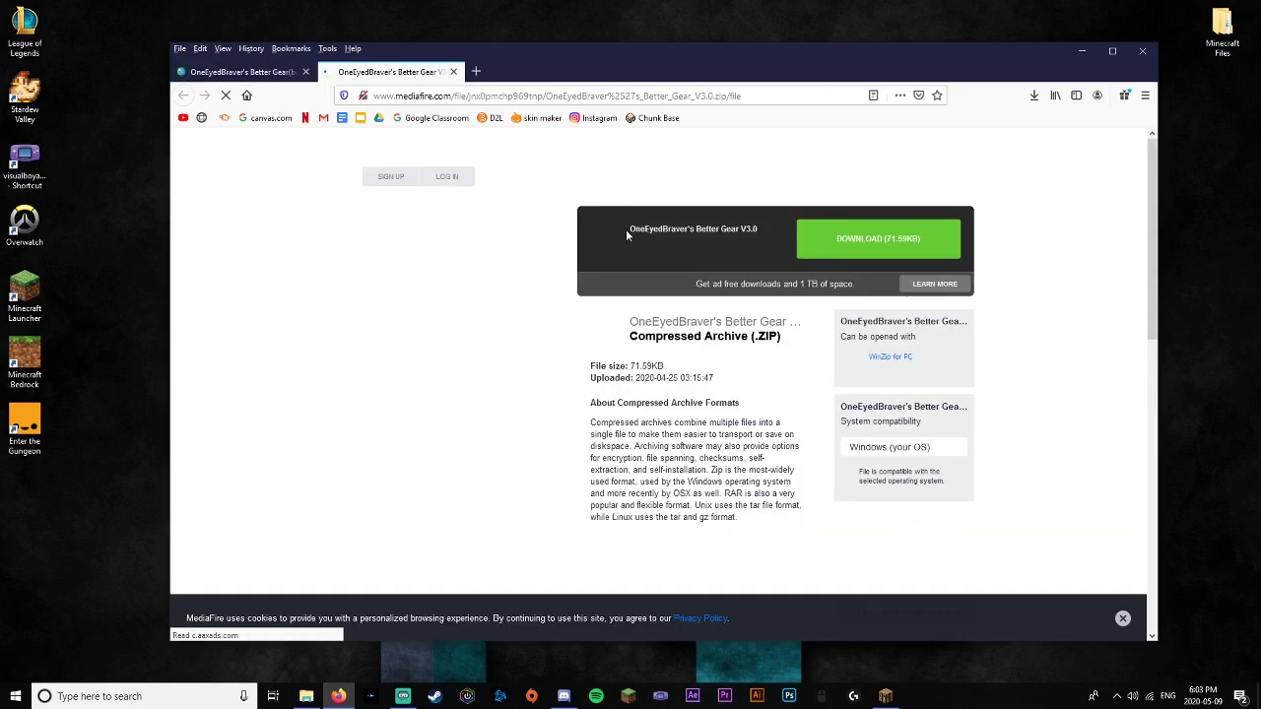
{"action": "left_click", "coordinate": [855, 250]}
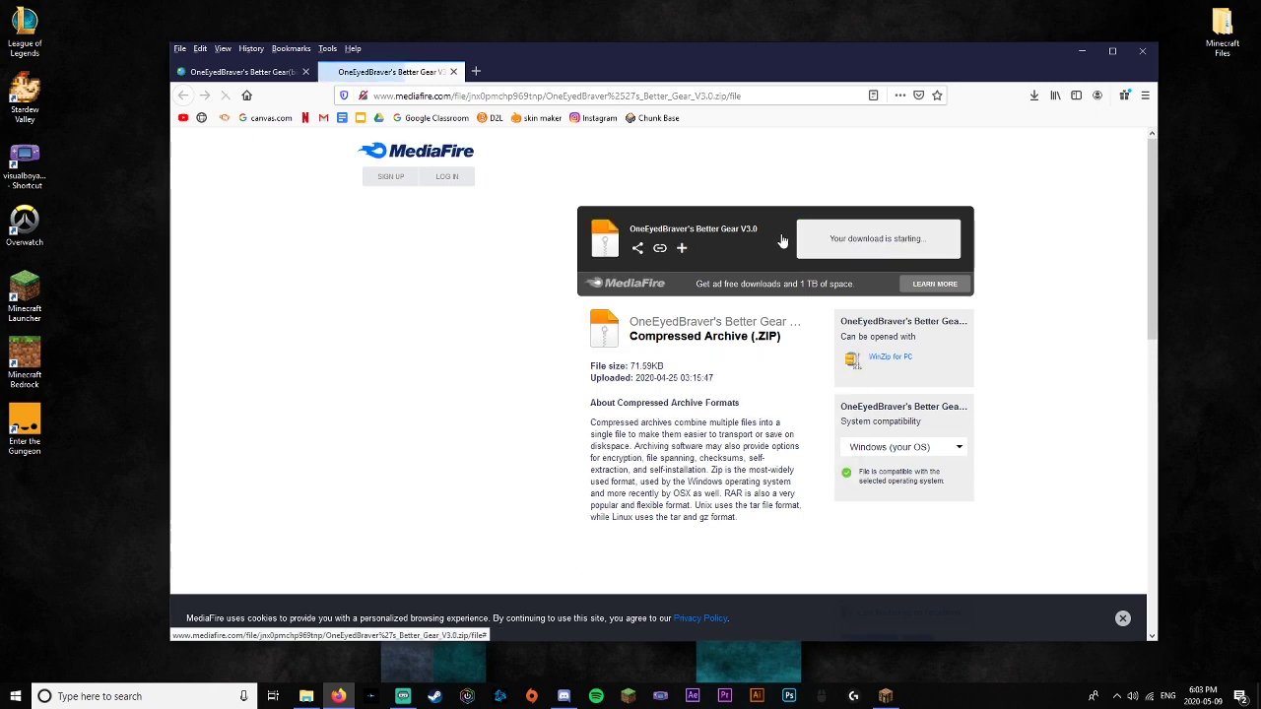
{"action": "key", "text": "Return"}
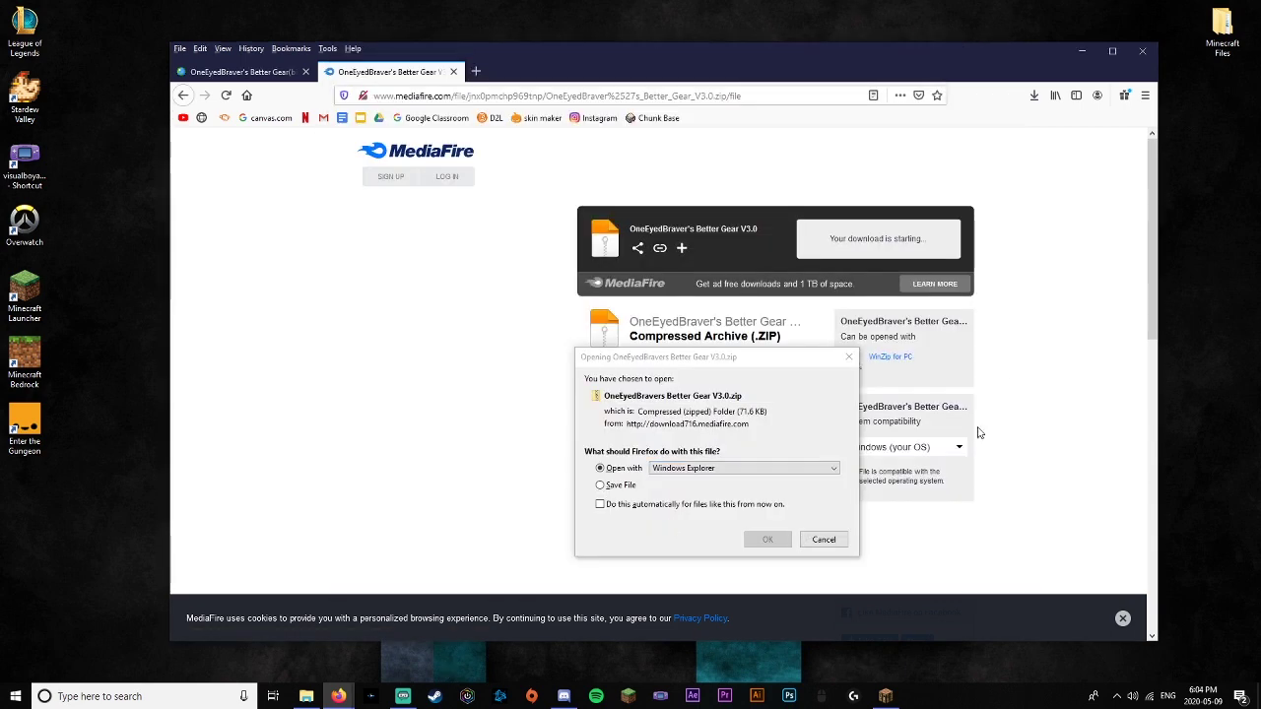
Step: Close the pop-up browser window and accept the OneEyedBravers Better Gear V3.0.zip download, opening it with Windows Explorer
{"action": "left_click", "coordinate": [1080, 50]}
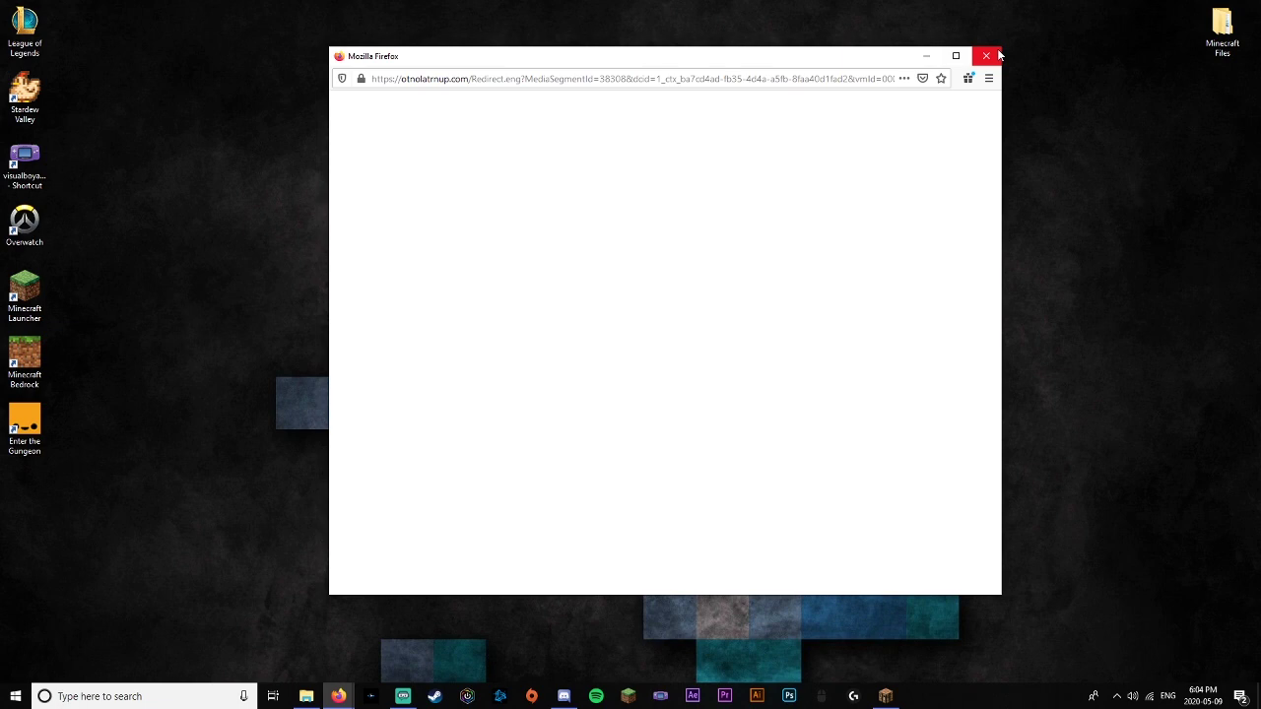
{"action": "left_click", "coordinate": [986, 55]}
{"action": "left_click", "coordinate": [338, 697]}
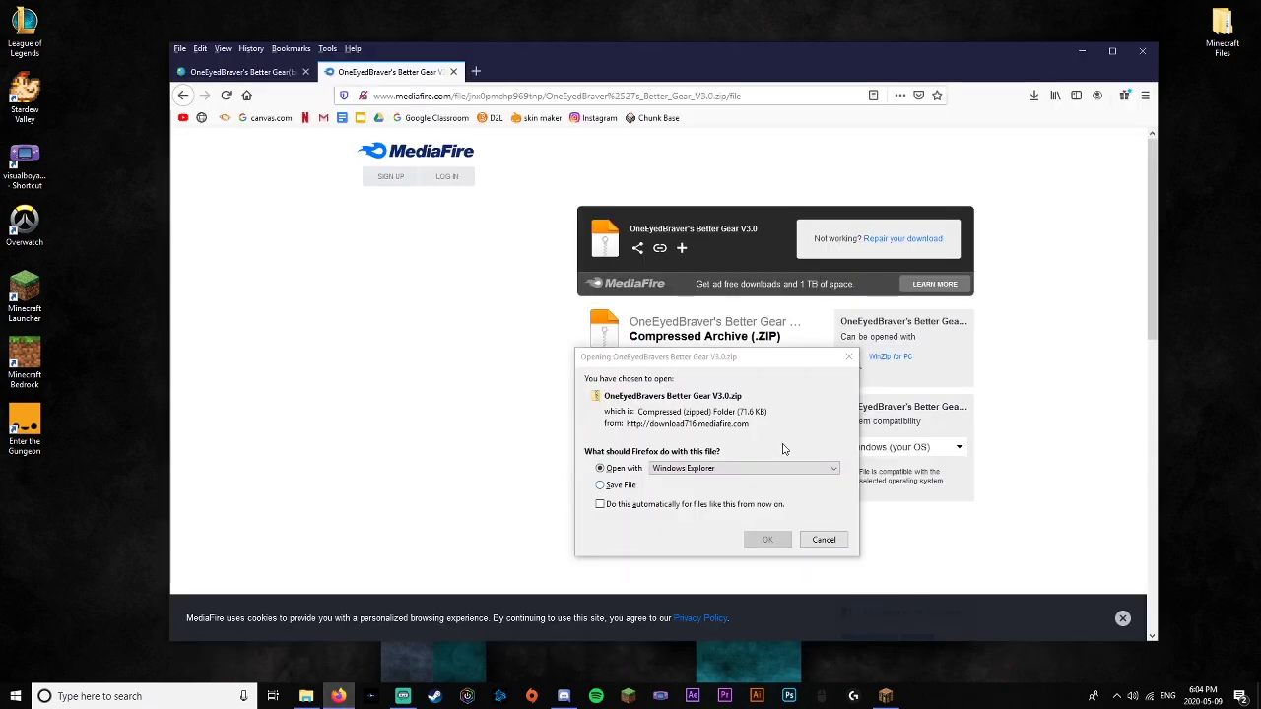
{"action": "left_click", "coordinate": [773, 548]}
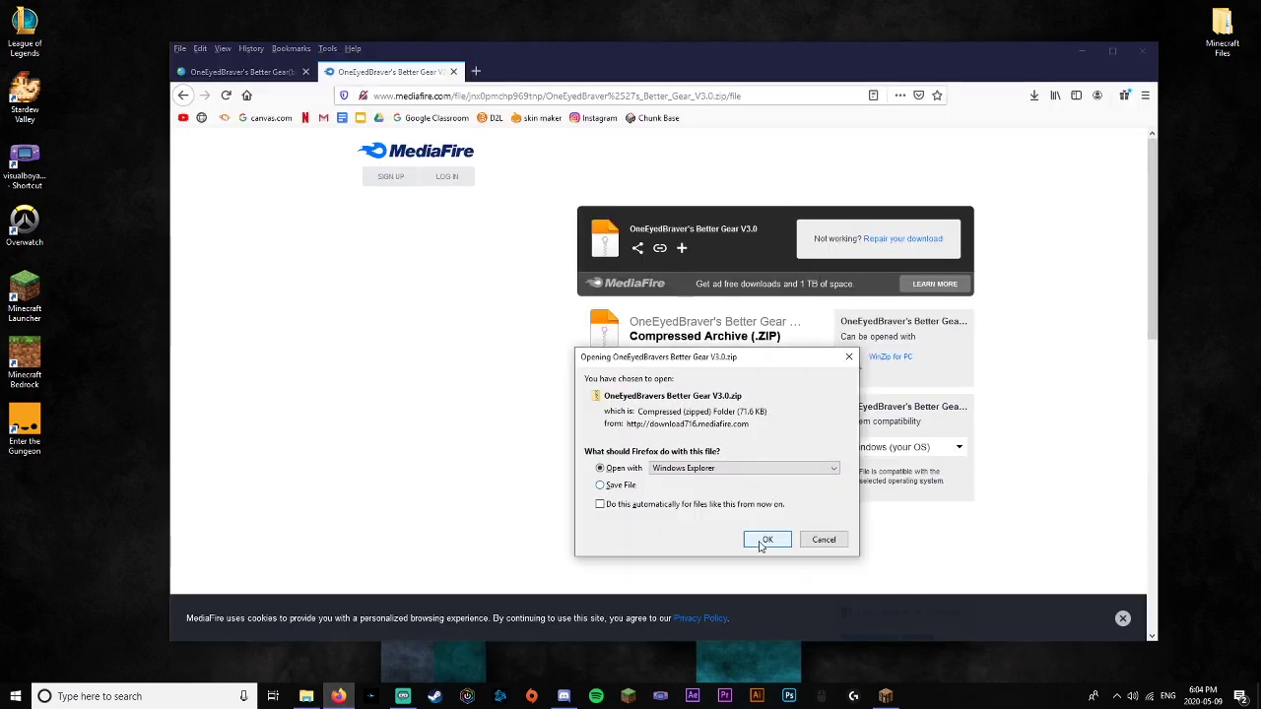
{"action": "left_click", "coordinate": [767, 539]}
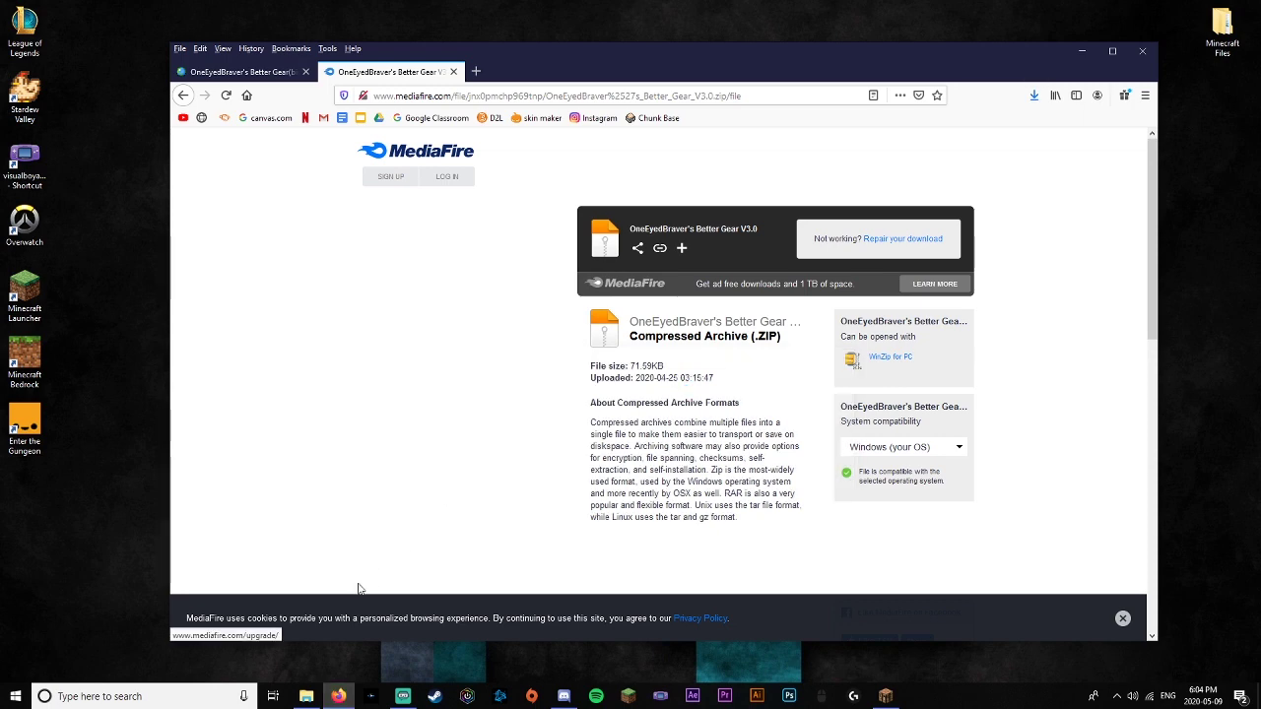
Step: Close the window with the archive's contents and show the downloaded zip in its containing folder
{"action": "left_click", "coordinate": [306, 696]}
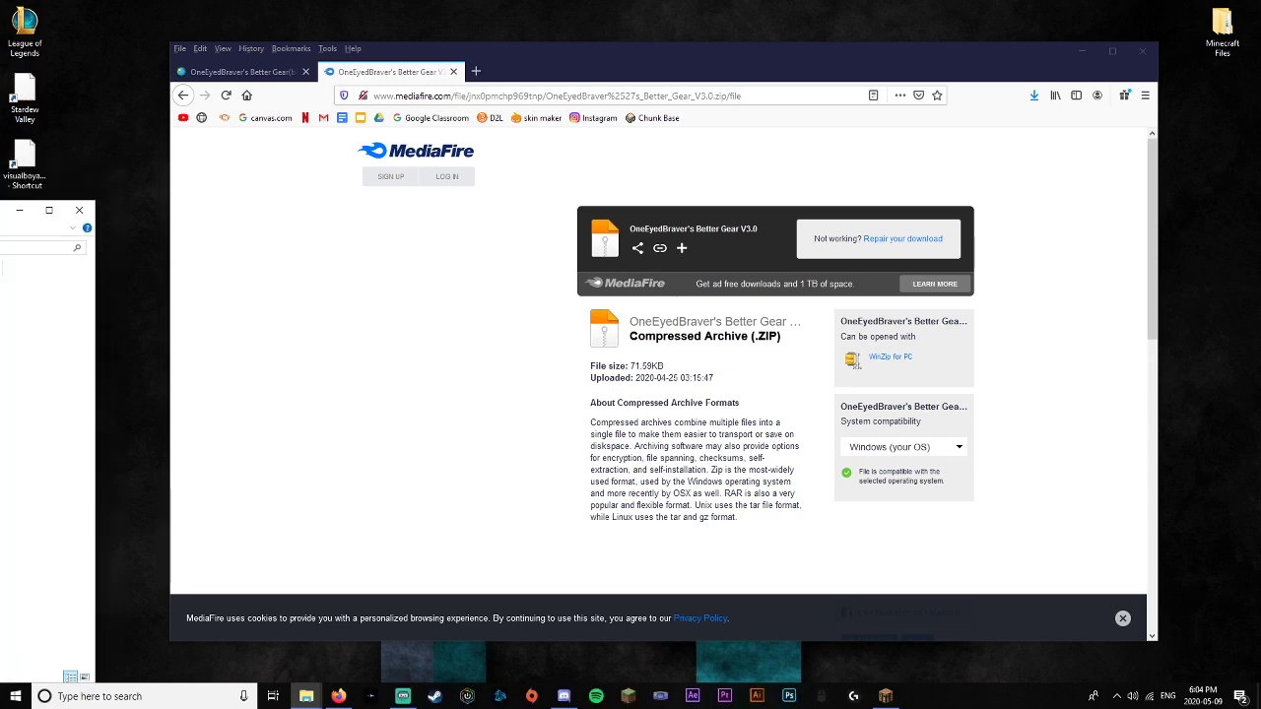
{"action": "left_click_drag", "start_coordinate": [838, 119], "coordinate": [734, 143]}
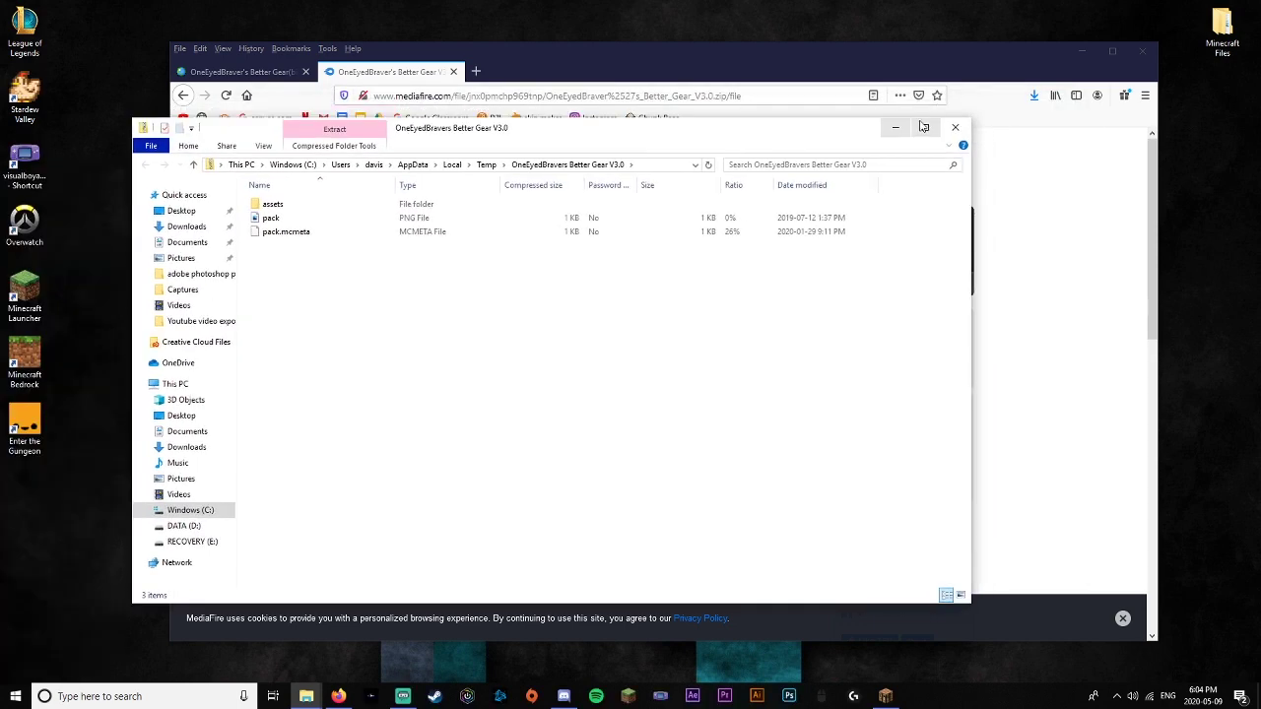
{"action": "left_click", "coordinate": [952, 127]}
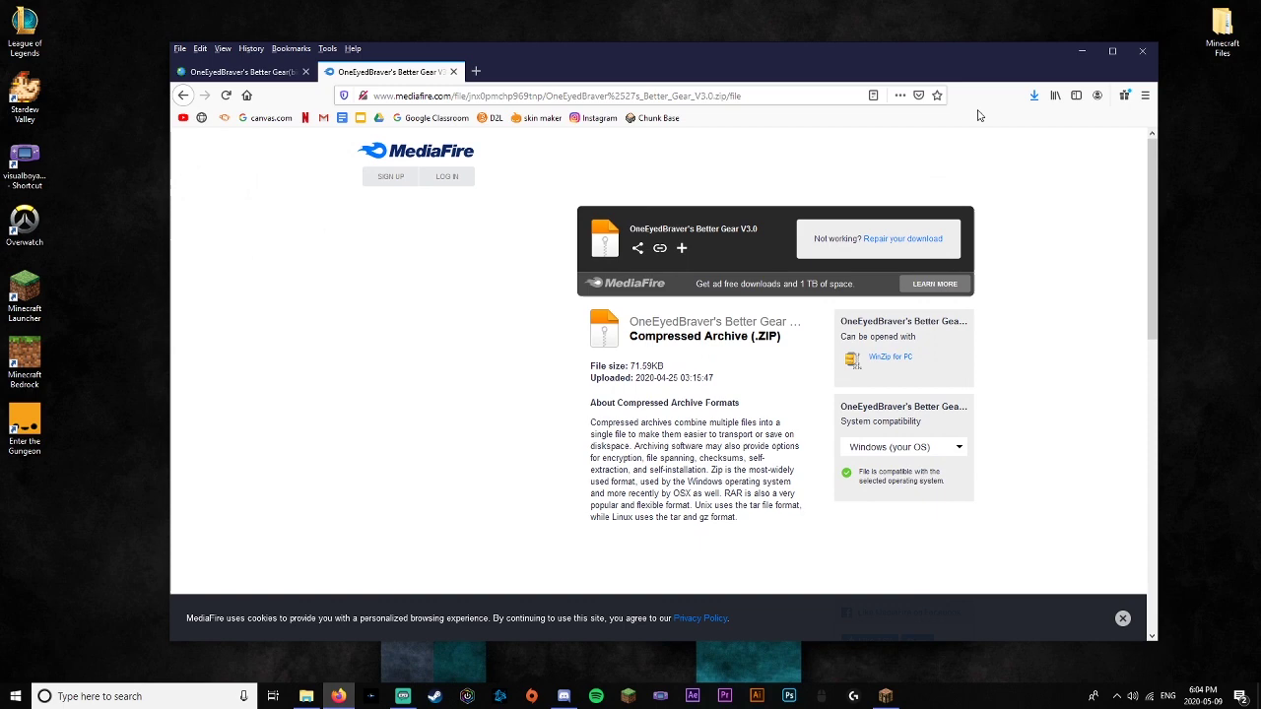
{"action": "left_click", "coordinate": [1037, 97]}
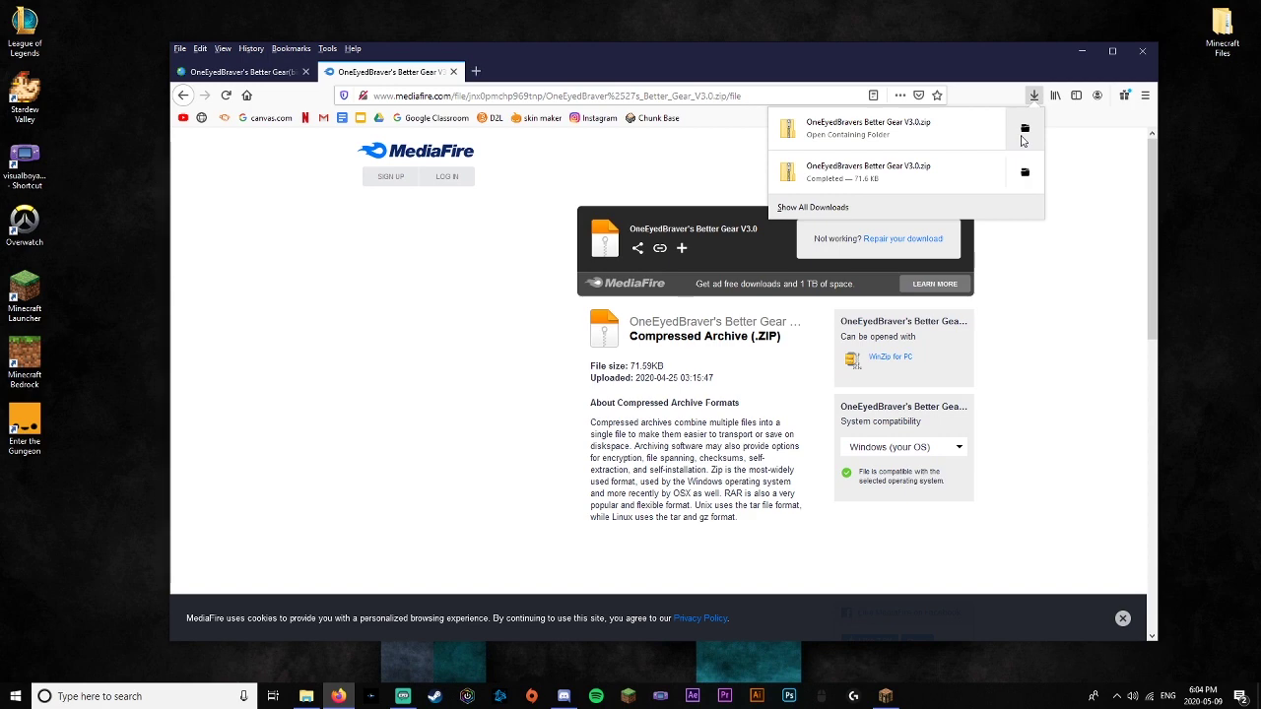
{"action": "left_click", "coordinate": [1024, 129]}
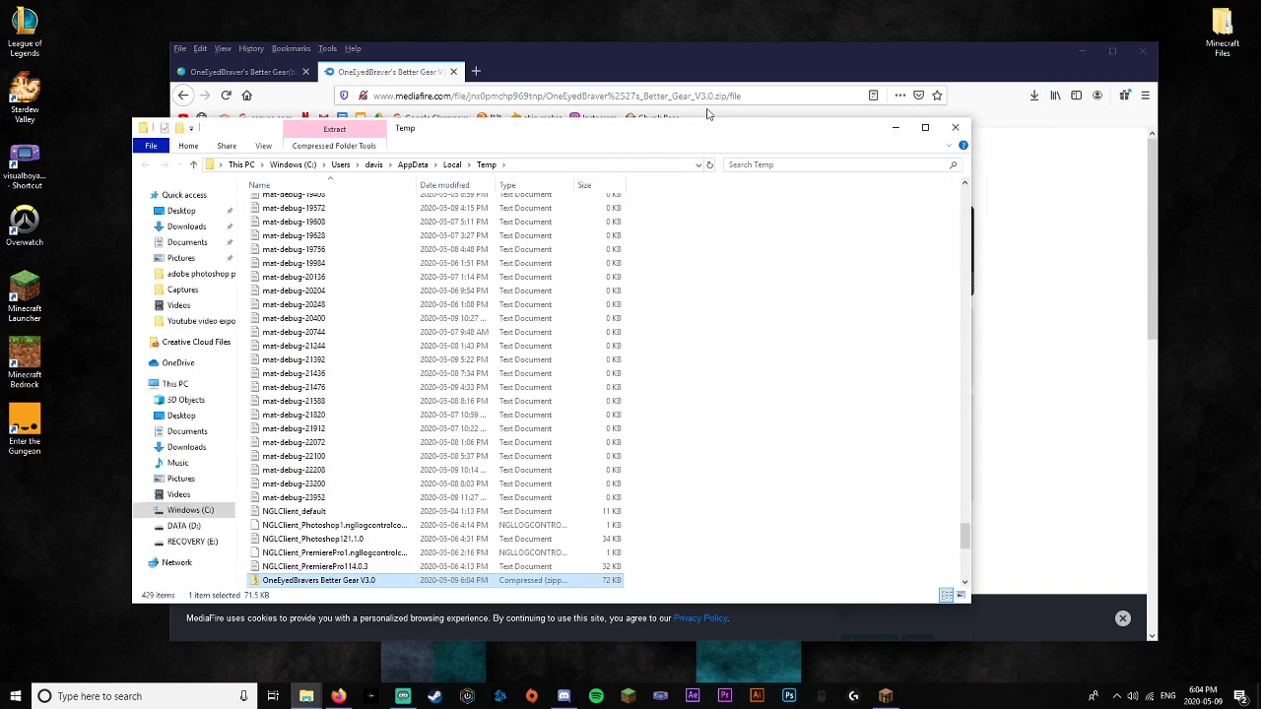
Step: Move the OneEyedBravers Better Gear V3.0 zip from the Temp folder to the desktop, and close the folder and browser windows
{"action": "left_click_drag", "start_coordinate": [676, 128], "coordinate": [695, 75]}
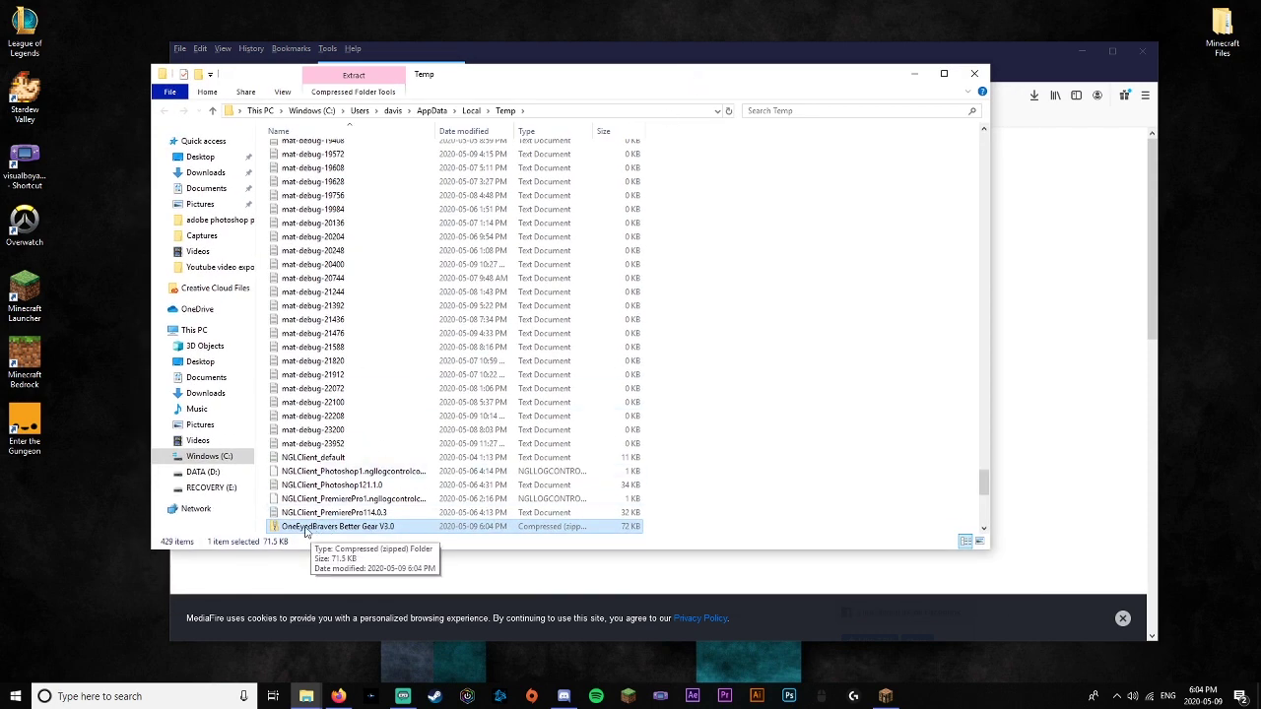
{"action": "left_click_drag", "start_coordinate": [306, 533], "coordinate": [141, 594]}
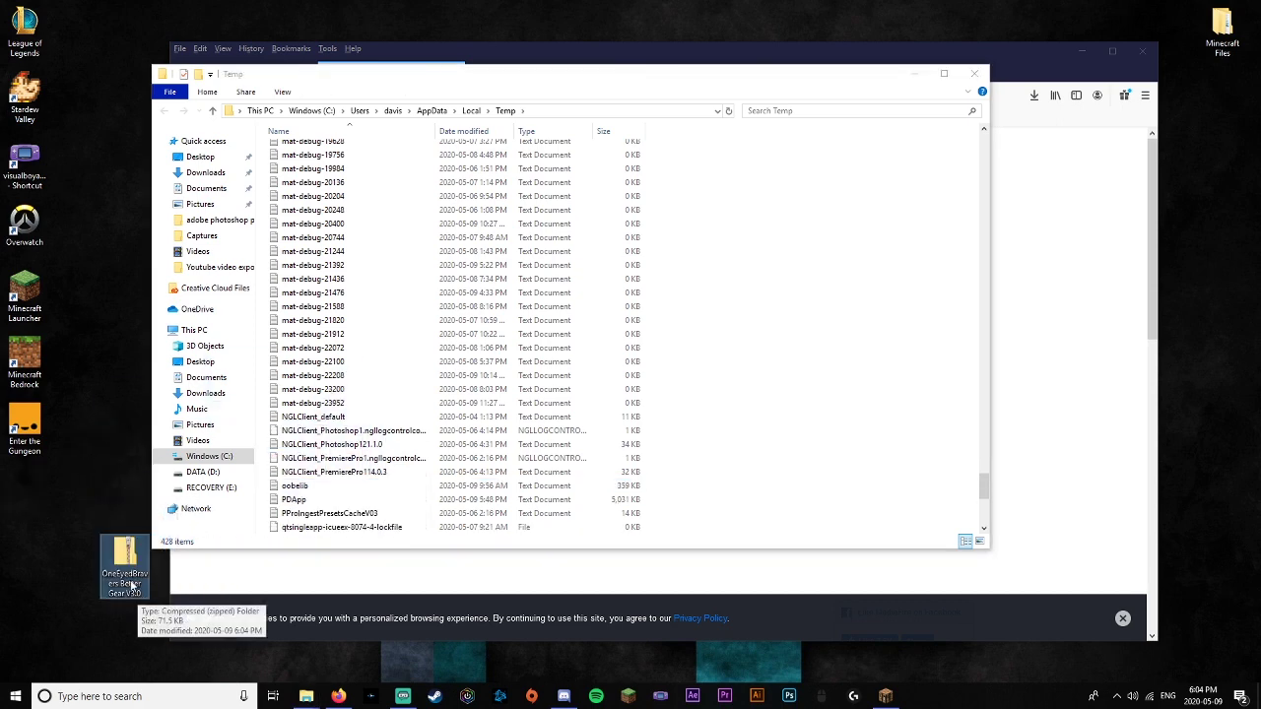
{"action": "left_click", "coordinate": [975, 74]}
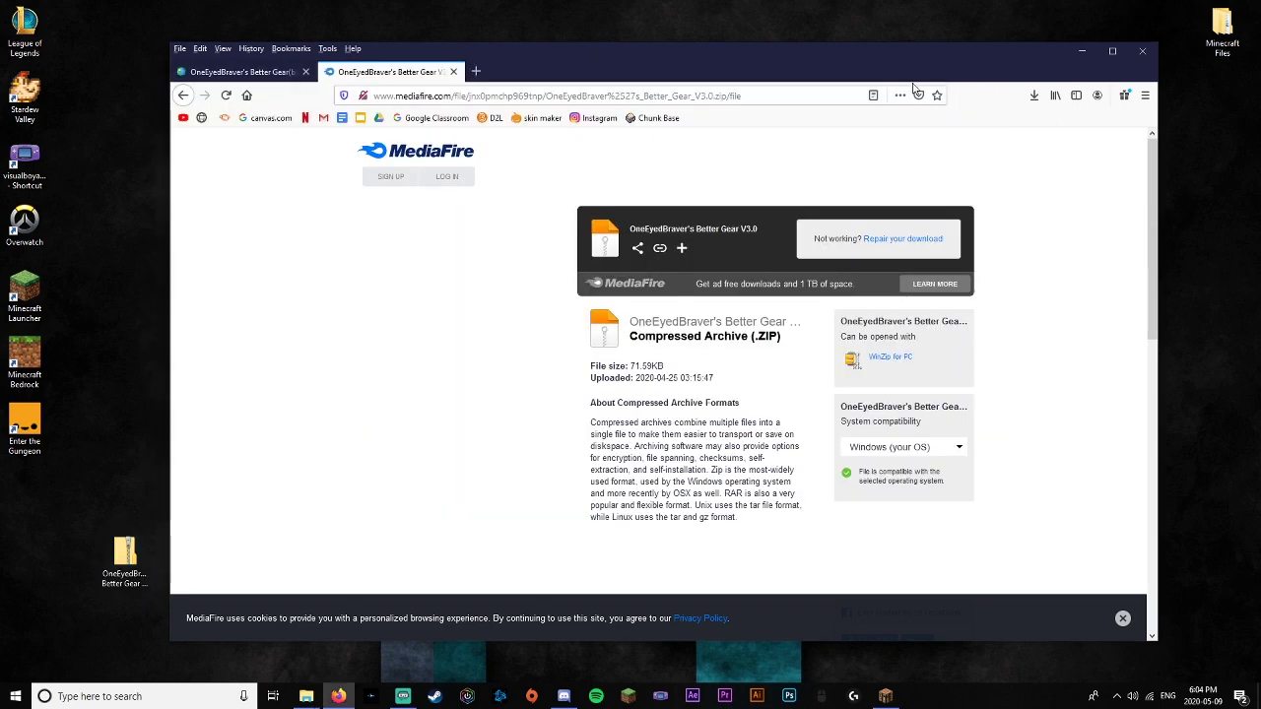
{"action": "left_click", "coordinate": [455, 72]}
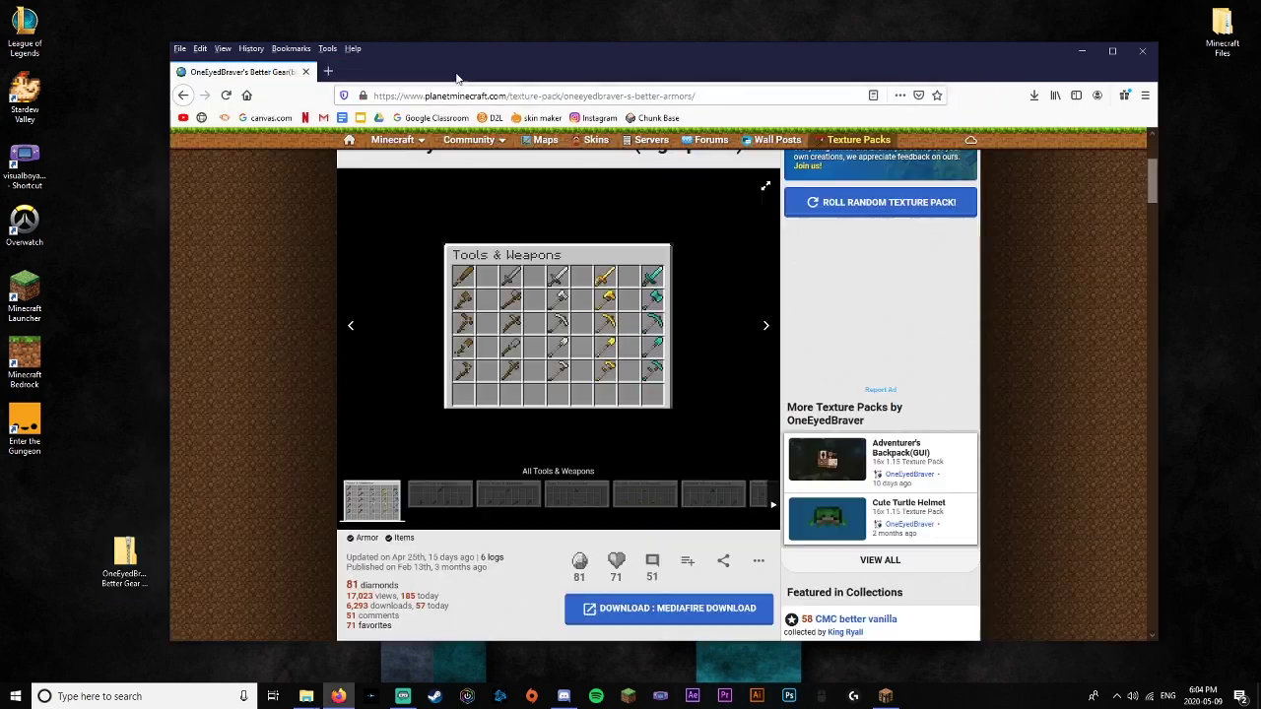
{"action": "left_click", "coordinate": [1139, 52]}
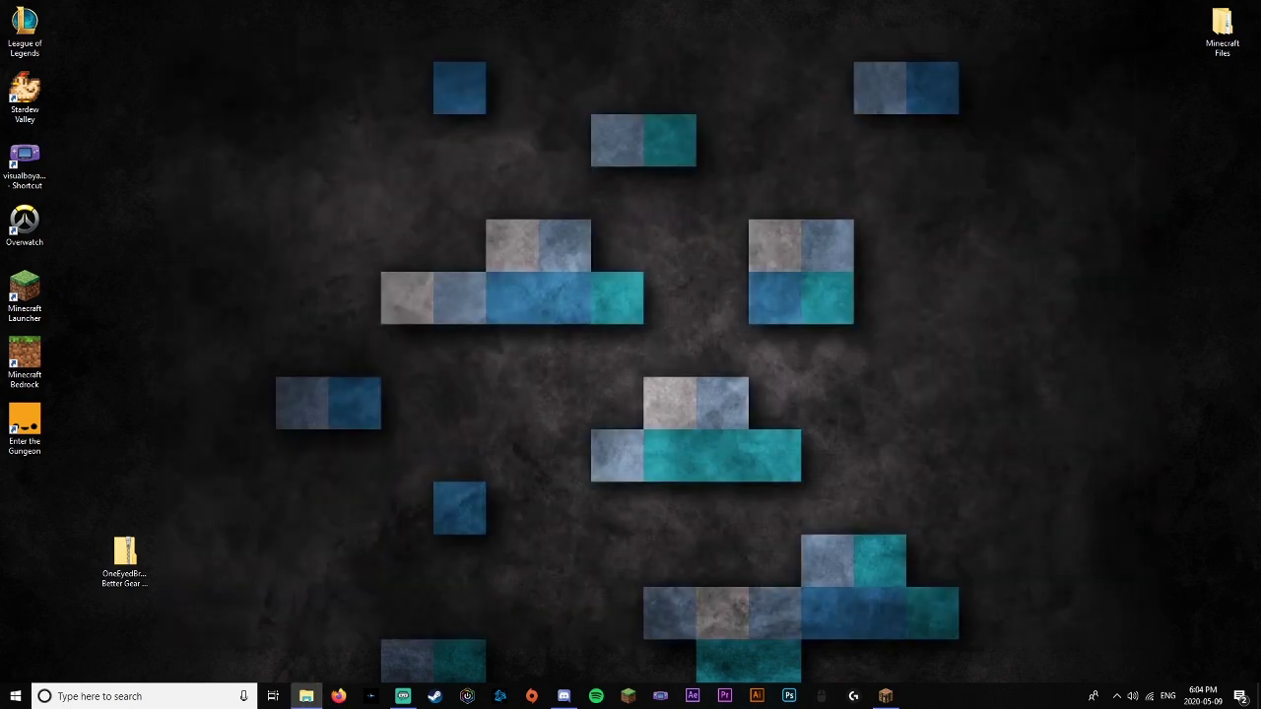
Step: Move the OneEyedBravers Better Gear V3.0 zip from the desktop into the resourcepacks folder and switch back to Minecraft
{"action": "left_click_drag", "start_coordinate": [0, 256], "coordinate": [1032, 92]}
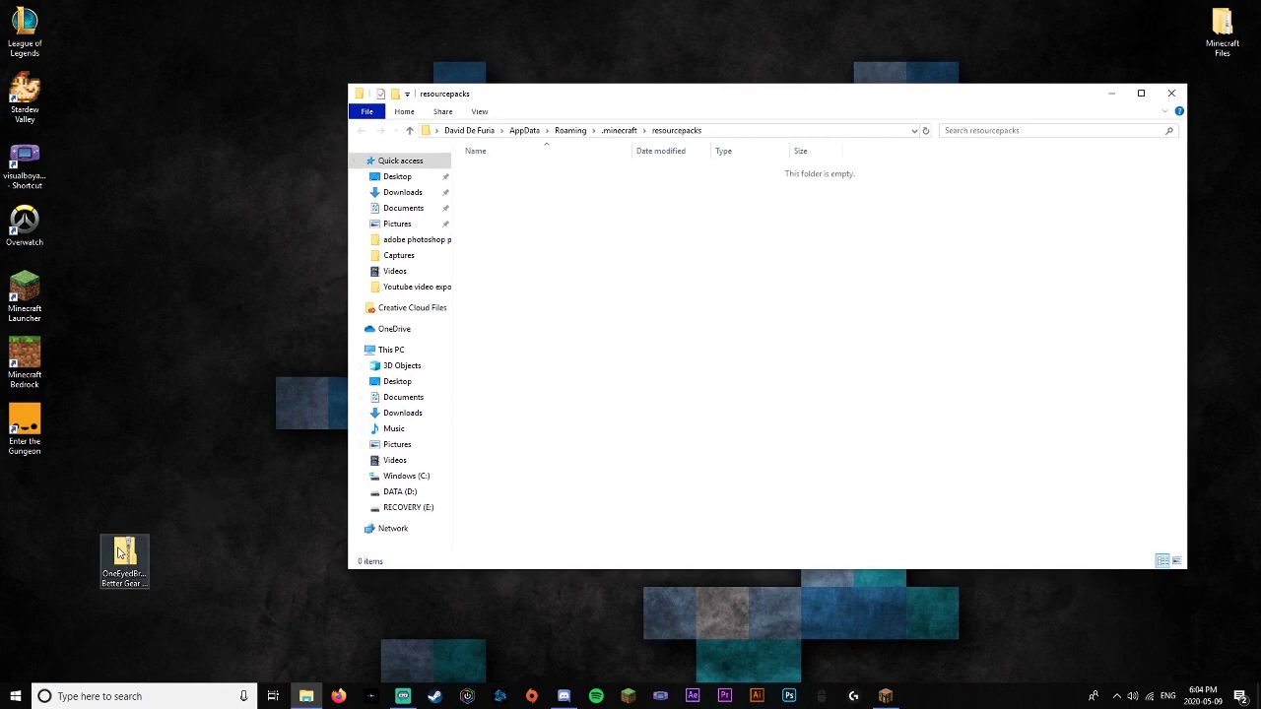
{"action": "left_click_drag", "start_coordinate": [125, 569], "coordinate": [500, 229]}
{"action": "left_click", "coordinate": [537, 281]}
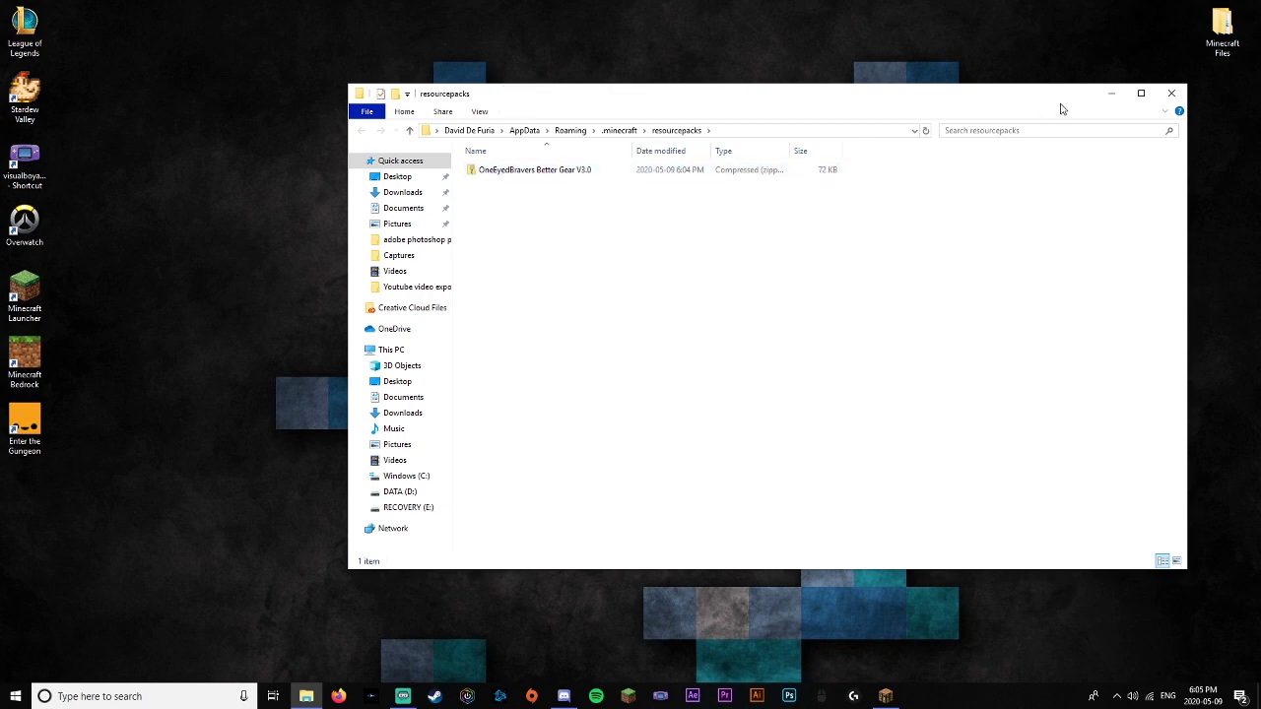
{"action": "left_click", "coordinate": [1171, 93]}
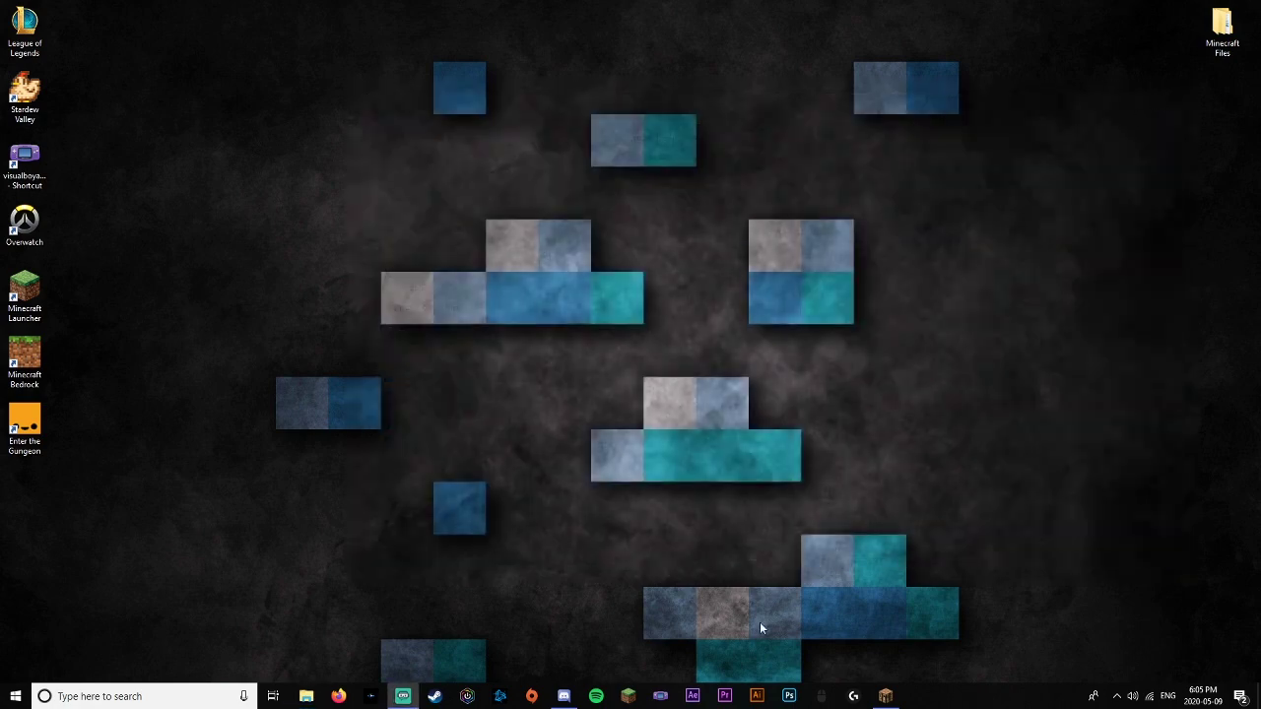
{"action": "left_click", "coordinate": [883, 698]}
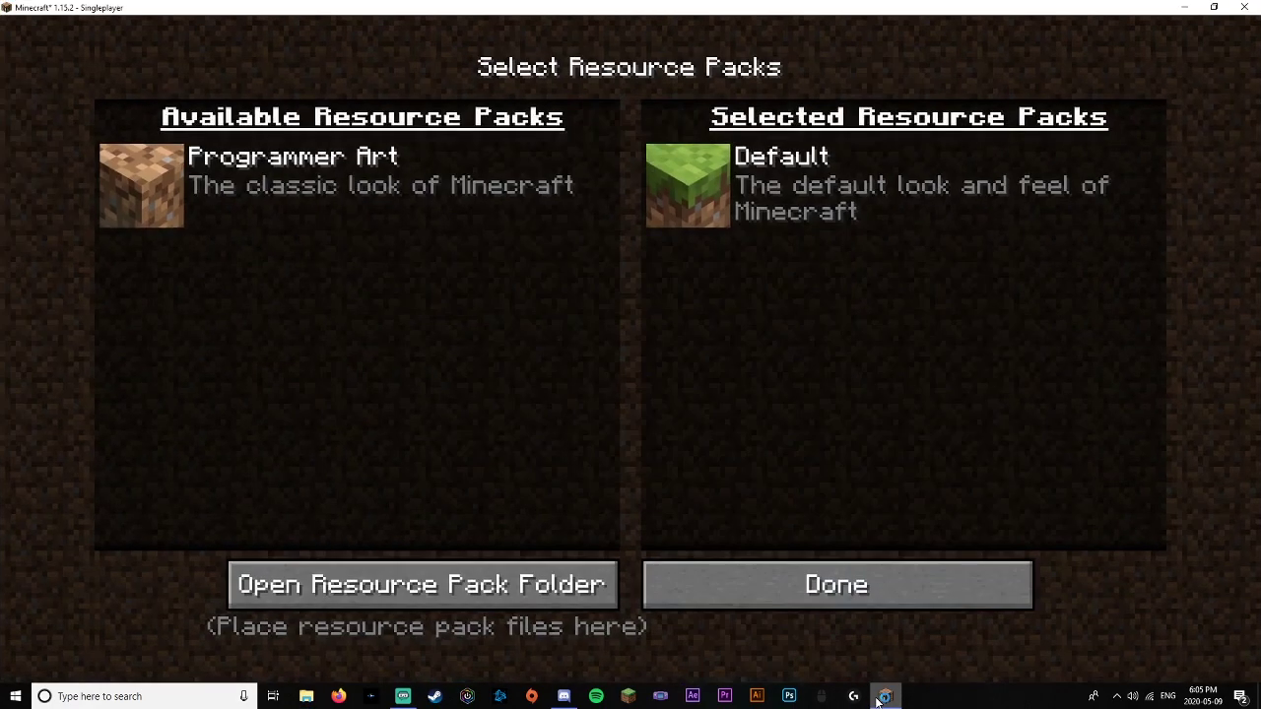
Step: Reload the resource pack list, activate the OneEyedBravers Better Gear pack and return to the game
{"action": "left_click", "coordinate": [762, 584]}
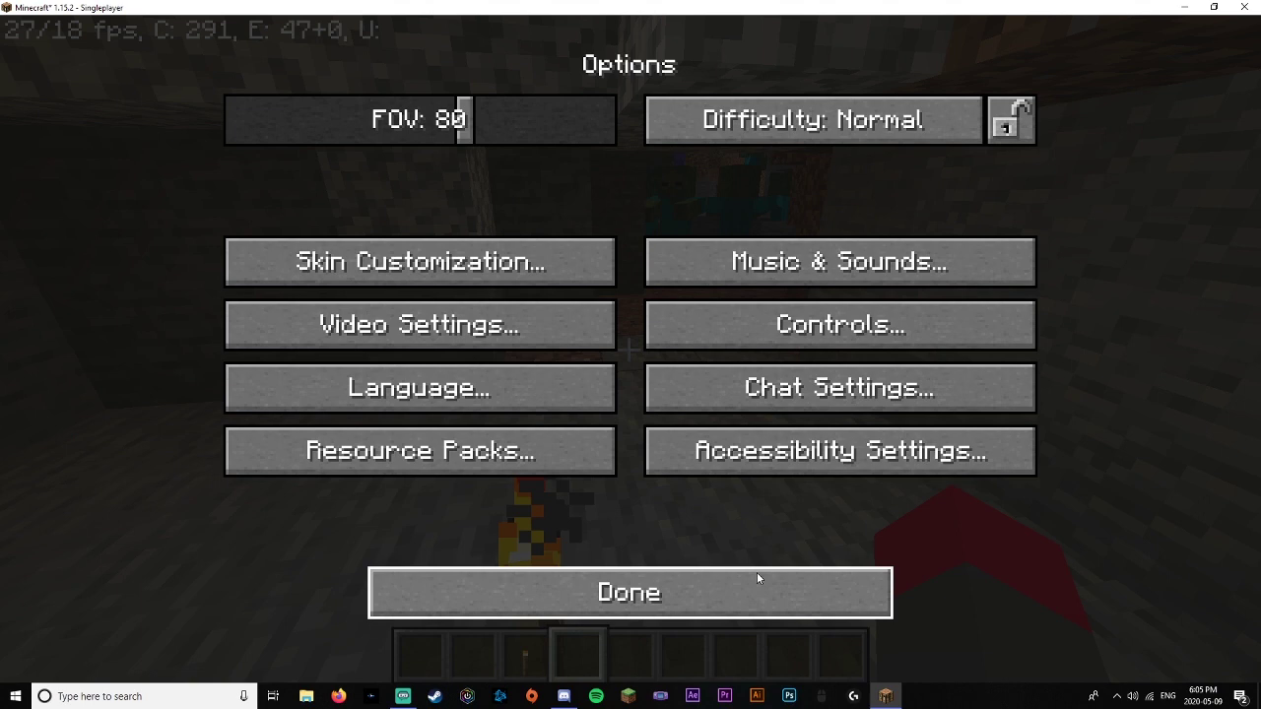
{"action": "left_click", "coordinate": [465, 459]}
{"action": "mouse_move", "coordinate": [201, 180]}
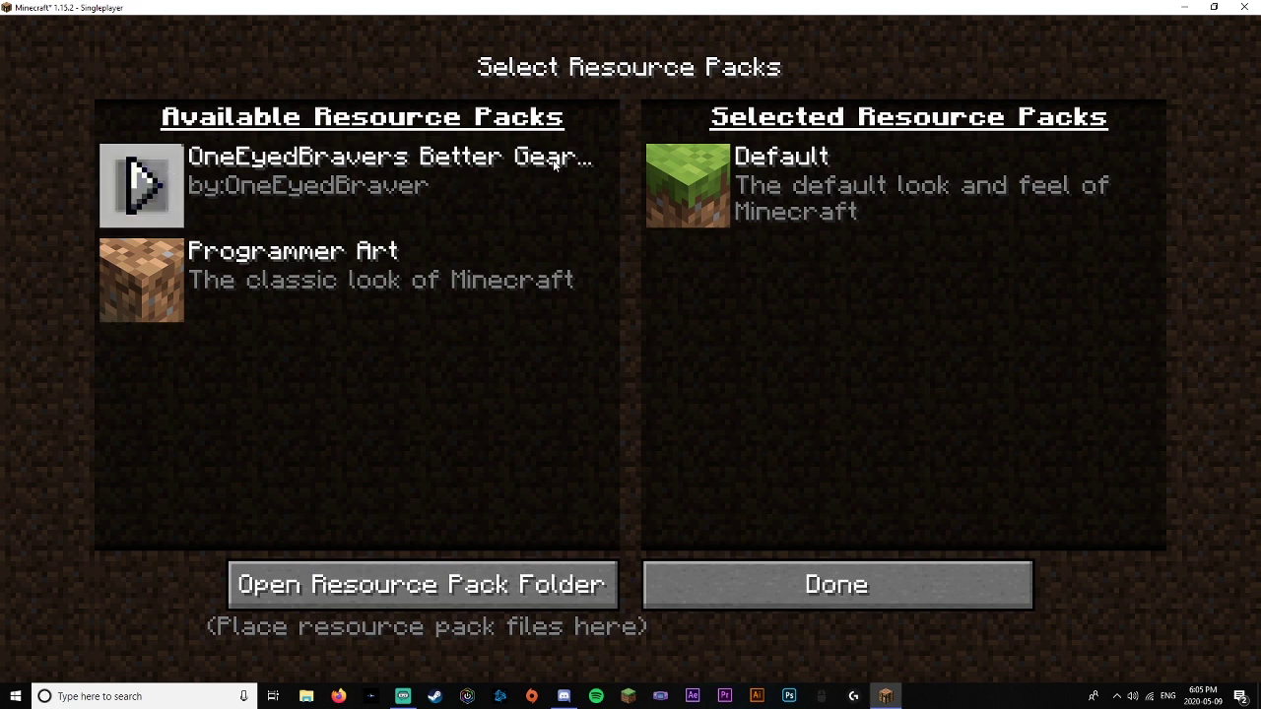
{"action": "left_click", "coordinate": [142, 185]}
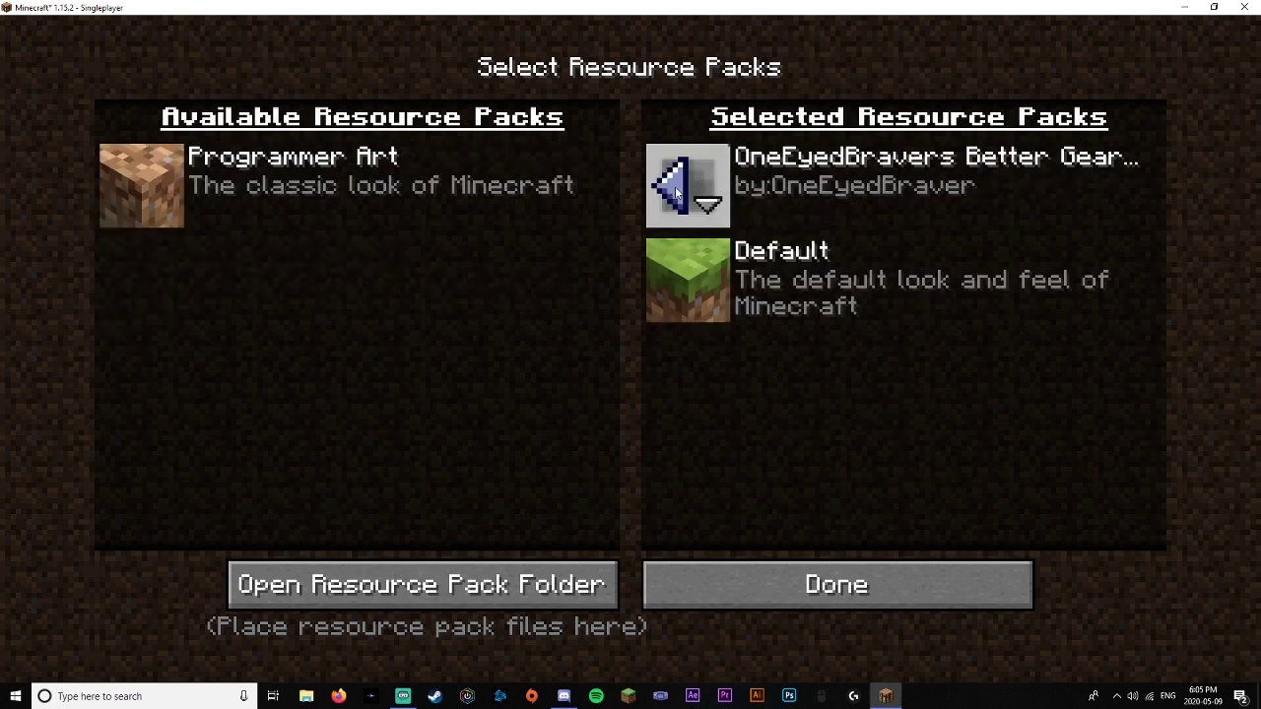
{"action": "left_click", "coordinate": [724, 594]}
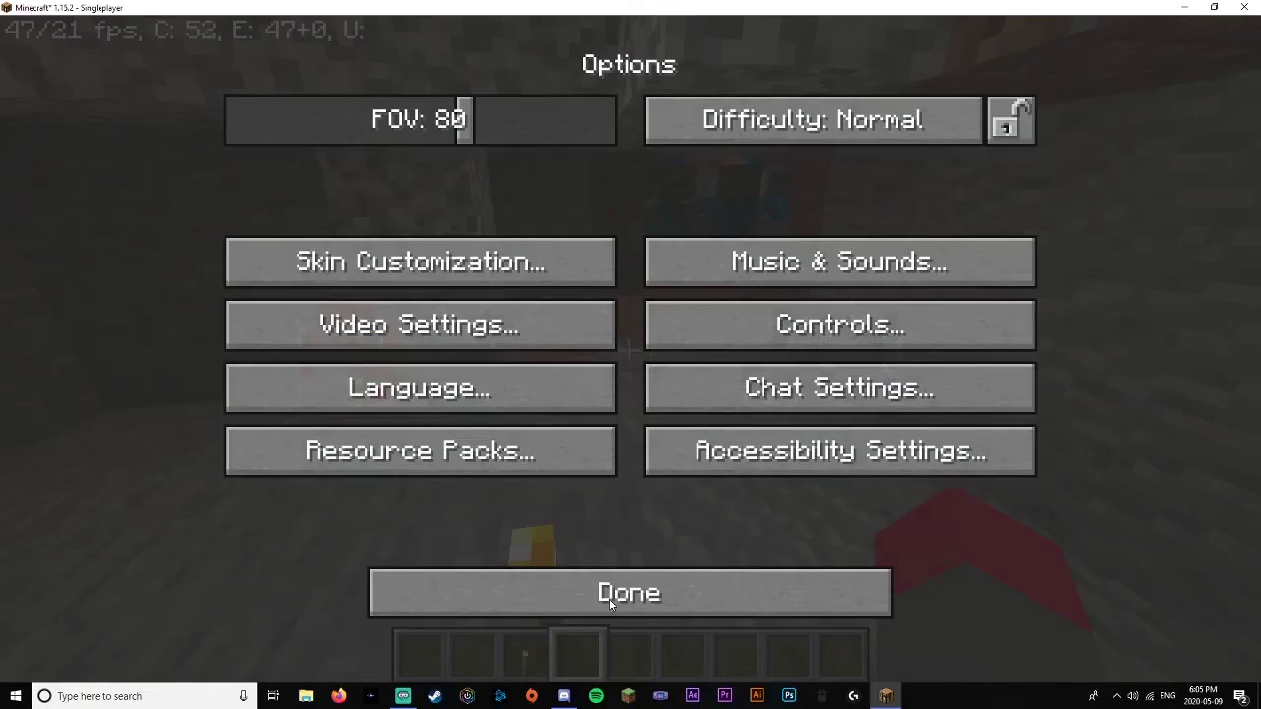
{"action": "left_click", "coordinate": [633, 594]}
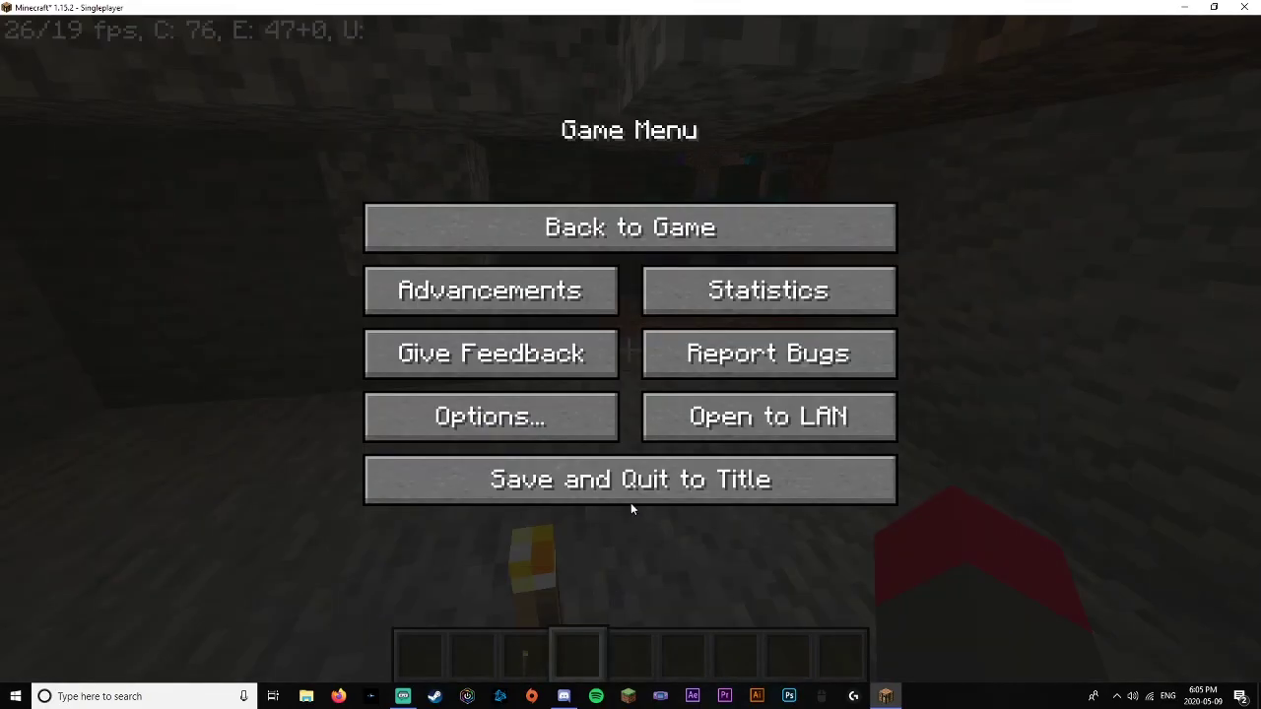
{"action": "left_click", "coordinate": [656, 249]}
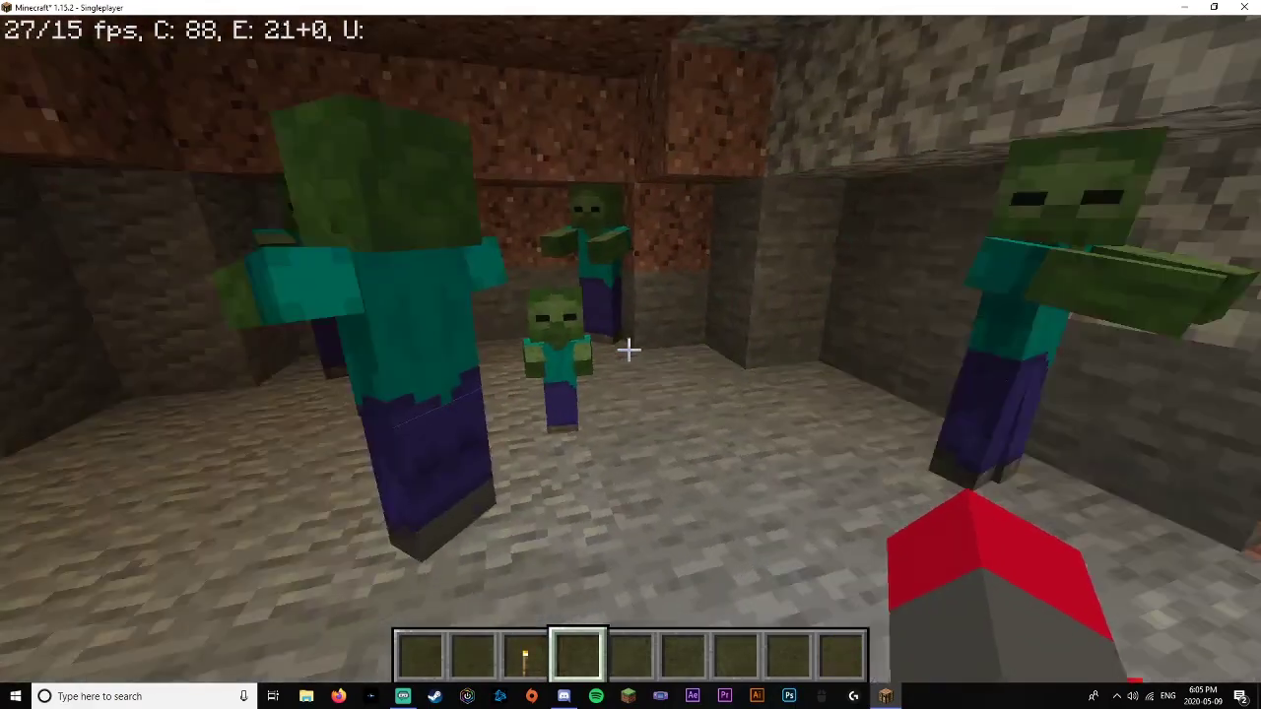
Step: Place a diamond sword from the creative inventory's Combat category in the fifth hotbar slot and hold it
{"action": "key", "text": "e"}
{"action": "left_click", "coordinate": [649, 552]}
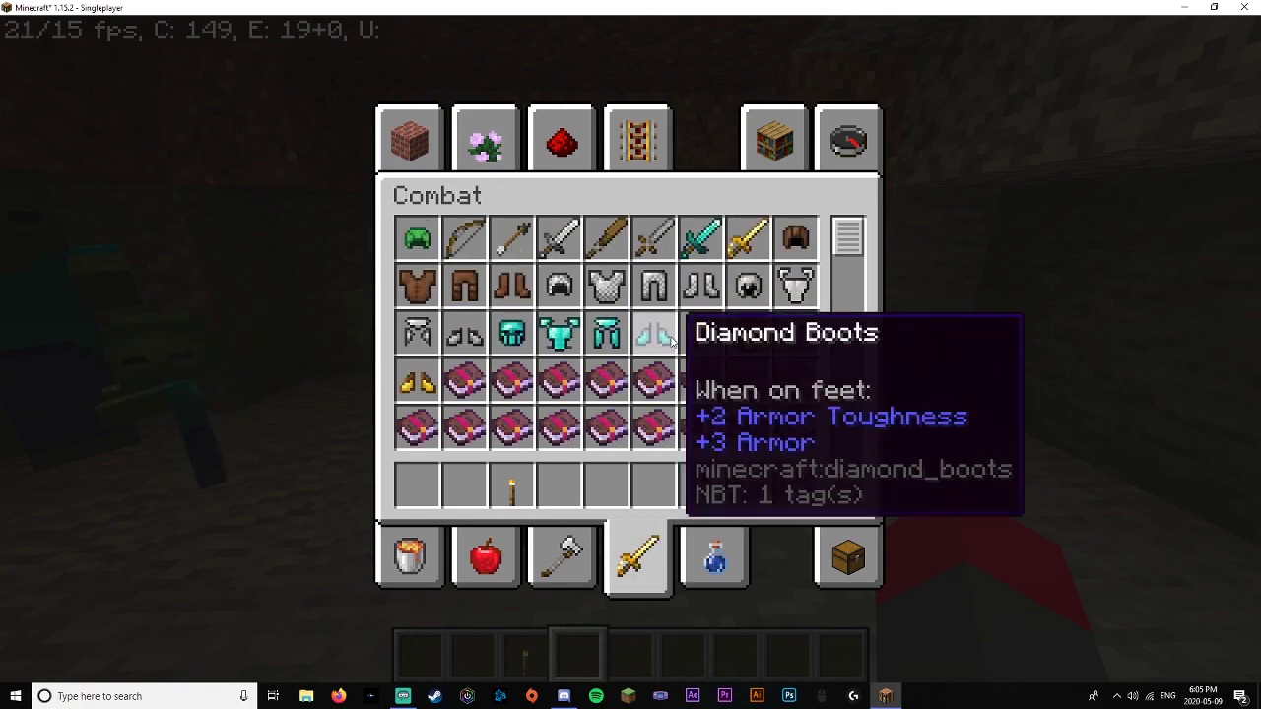
{"action": "left_click", "coordinate": [700, 238]}
{"action": "left_click", "coordinate": [603, 483]}
{"action": "key", "text": "e"}
{"action": "scroll", "coordinate": [631, 355], "scroll_direction": "down", "scroll_amount": 1}
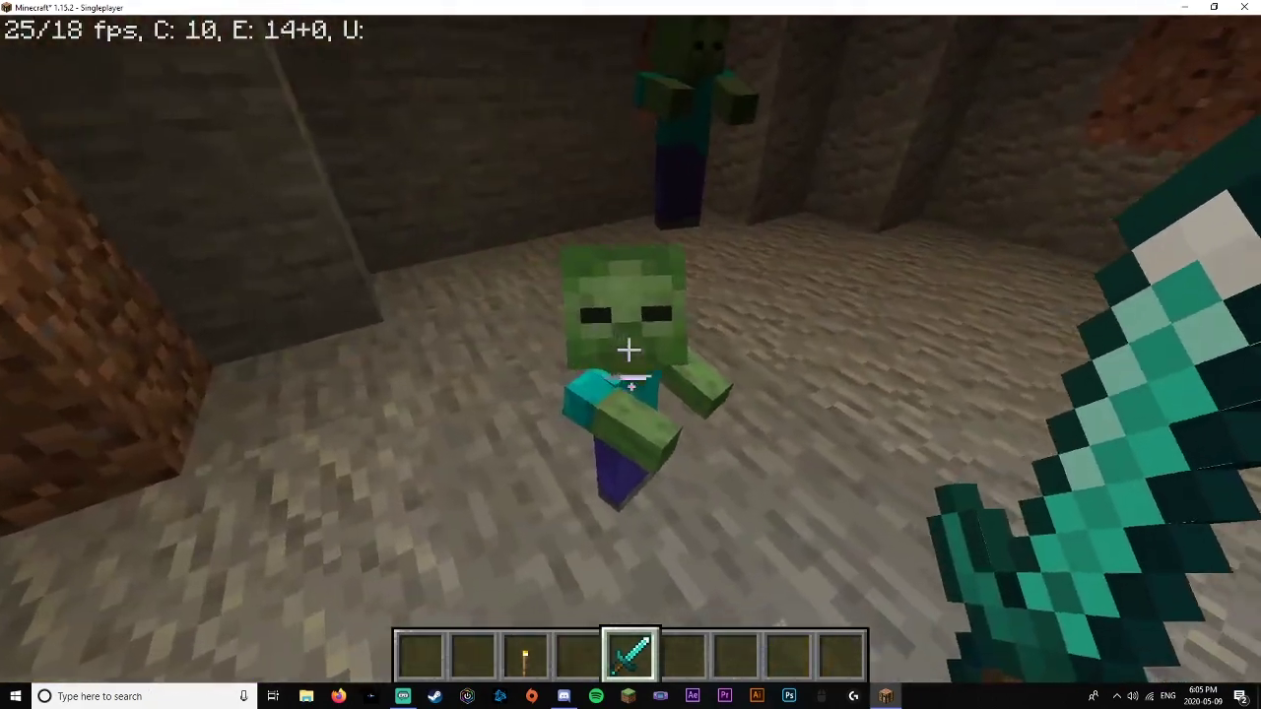
Step: Remove the diamond sword from the hotbar and close the inventory
{"action": "key", "text": "e"}
{"action": "left_click", "coordinate": [619, 493], "text": "shift"}
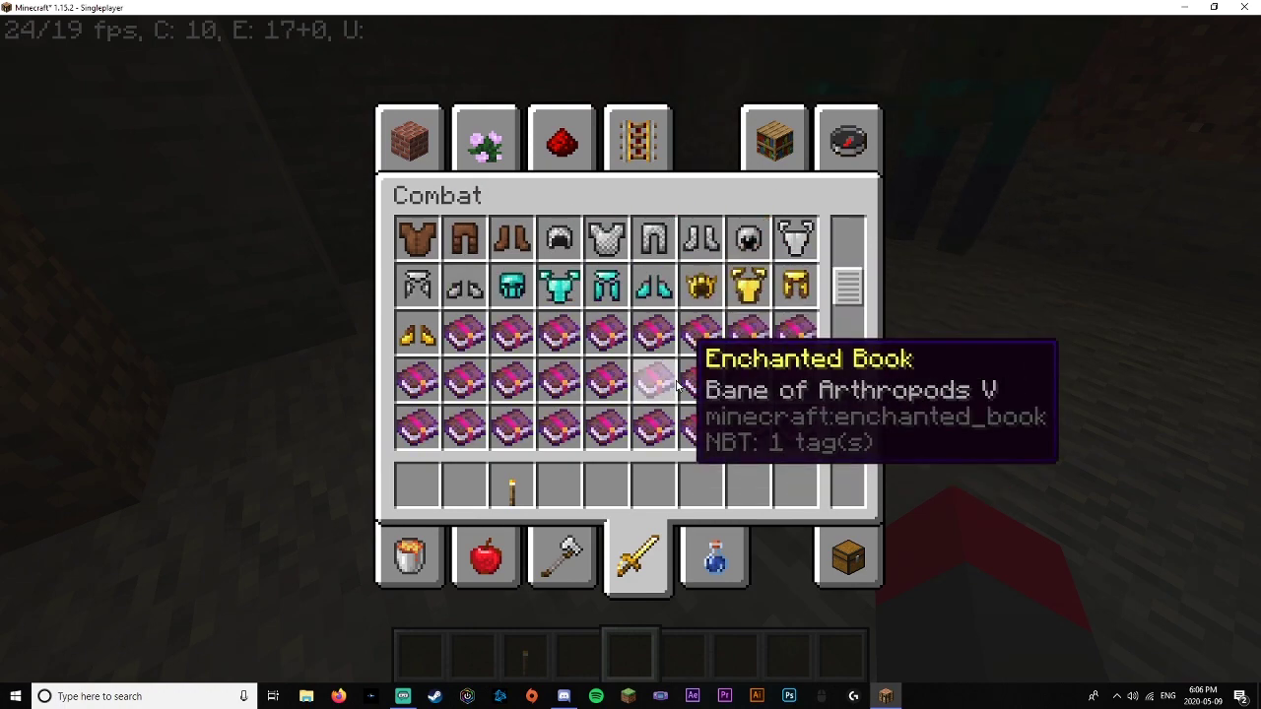
{"action": "key", "text": "e"}
Step: View the character from the front in third person while moving around, and return to first-person view
{"action": "key", "text": "F5"}
{"action": "key", "text": "F5"}
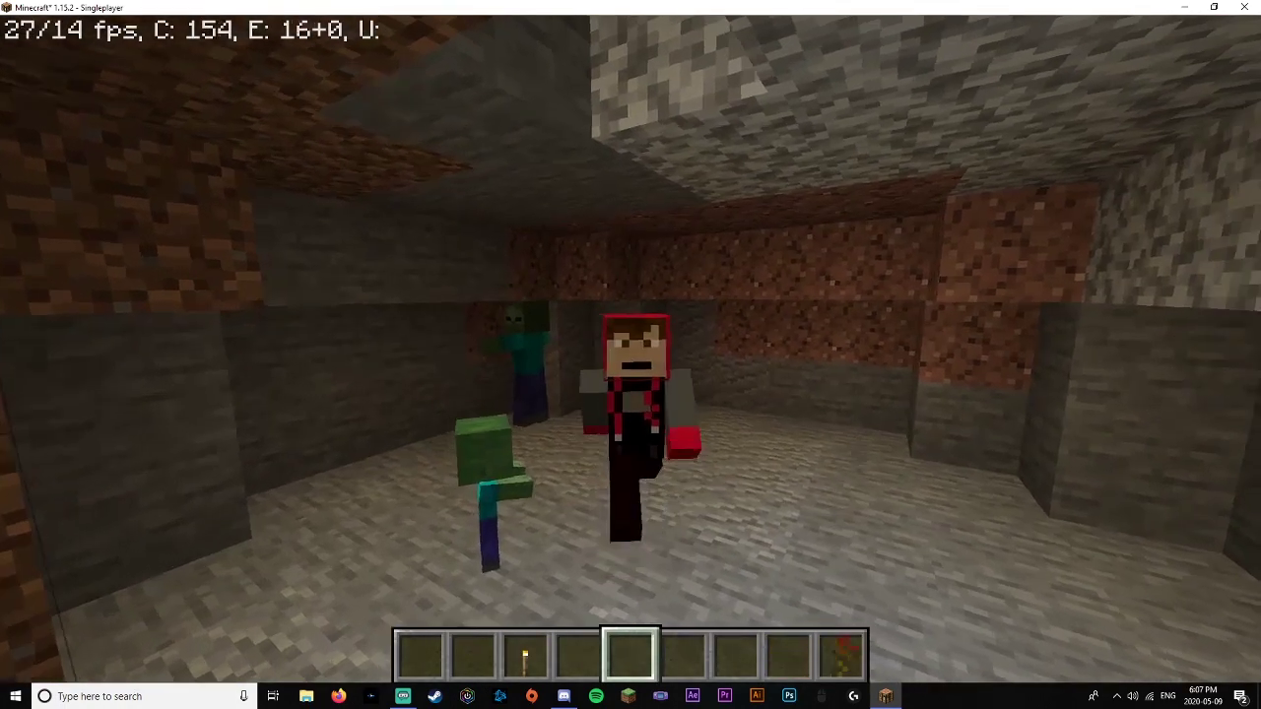
{"action": "key", "text": "w"}
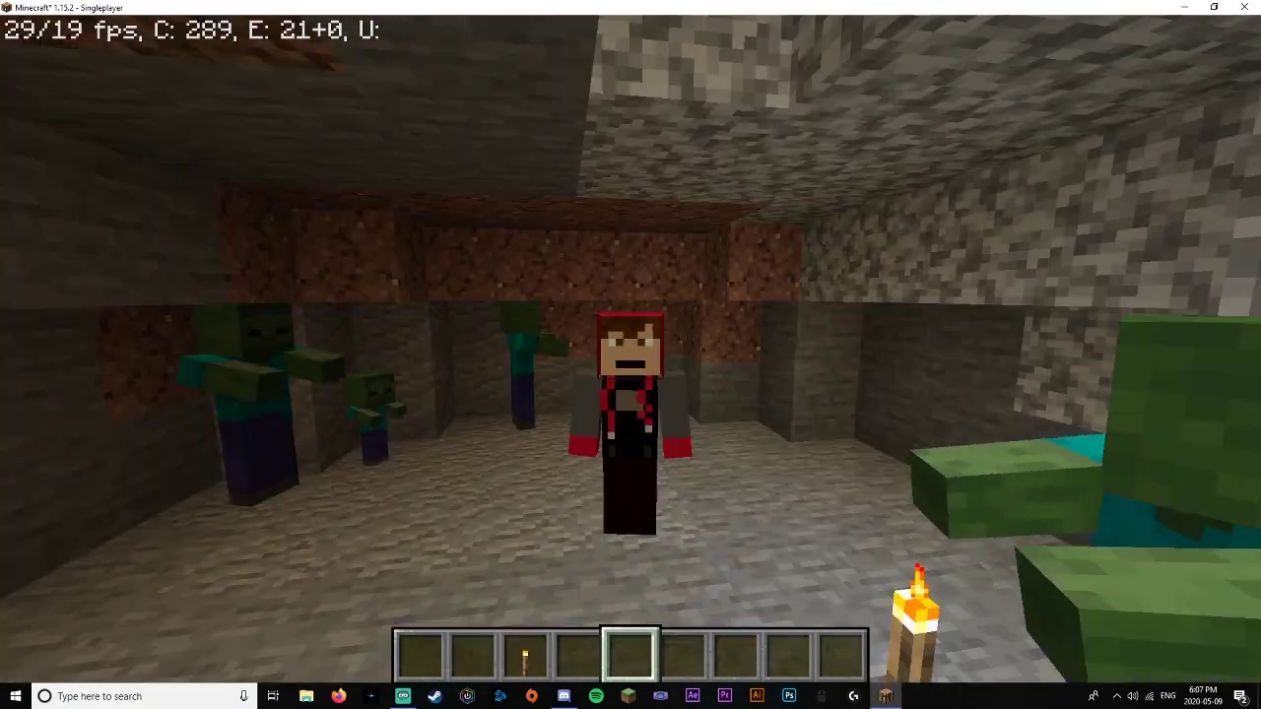
{"action": "key", "text": "c"}
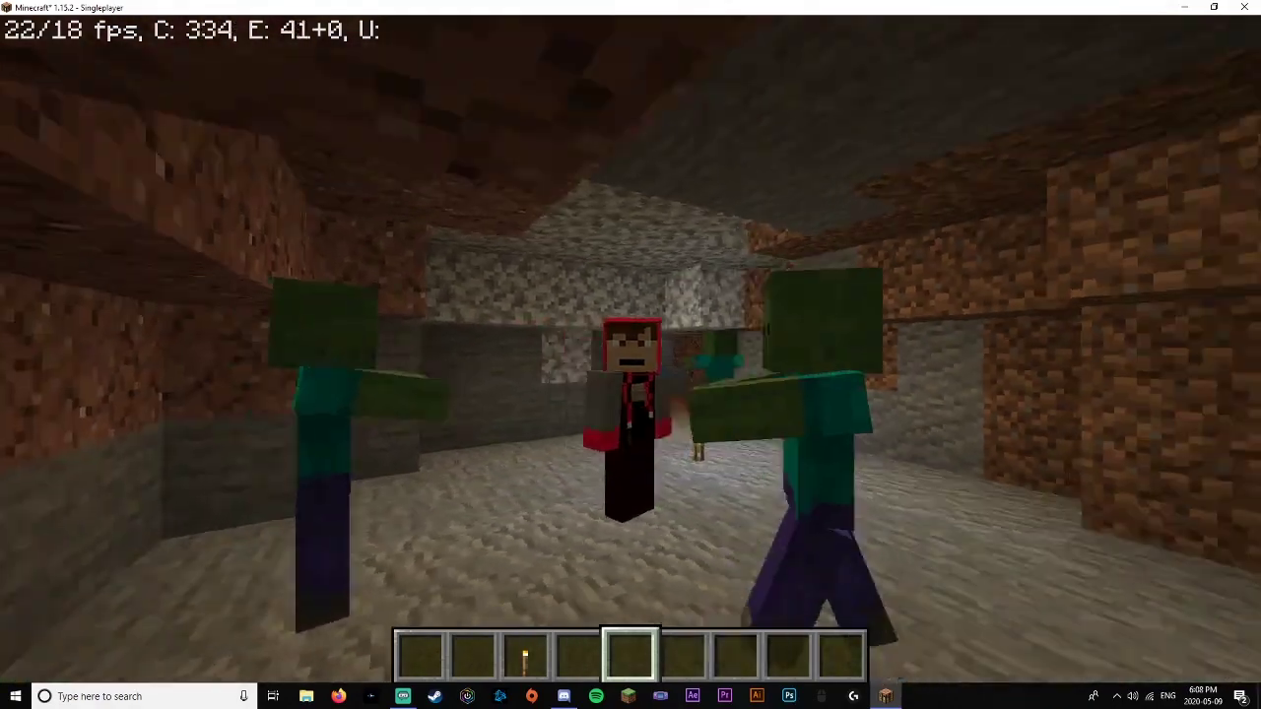
{"action": "key", "text": "s"}
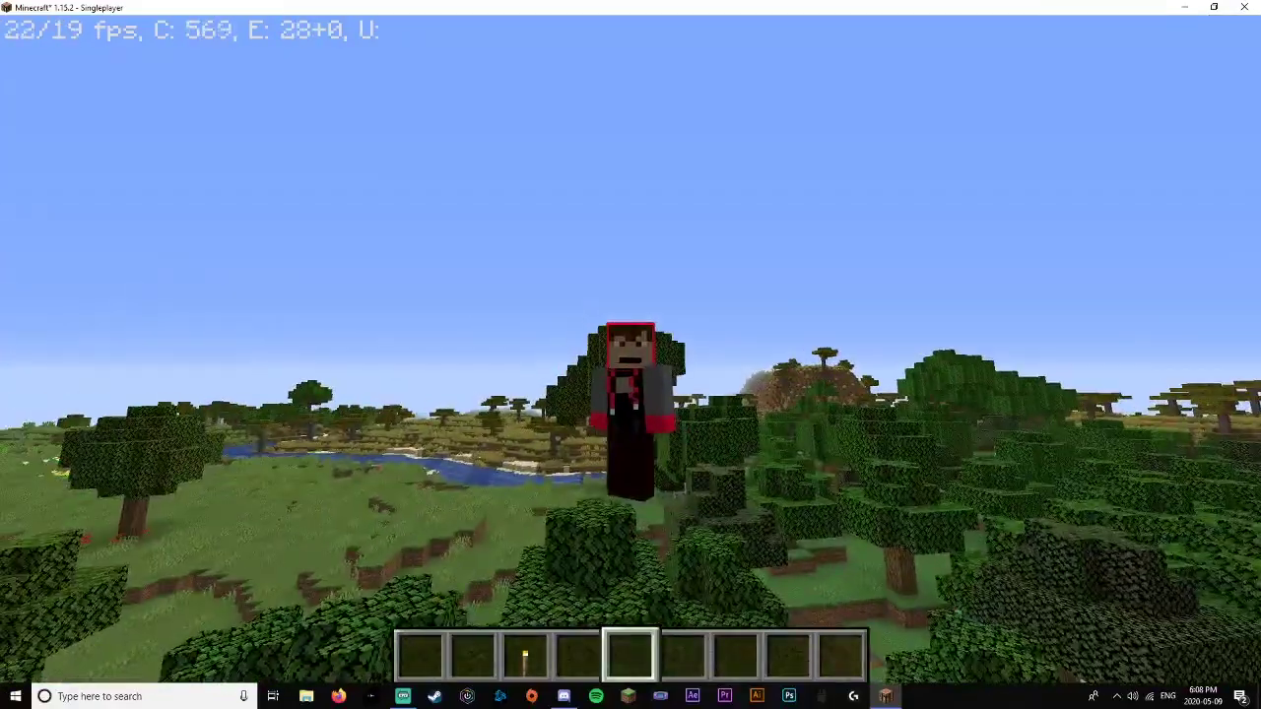
{"action": "key", "text": "F5"}
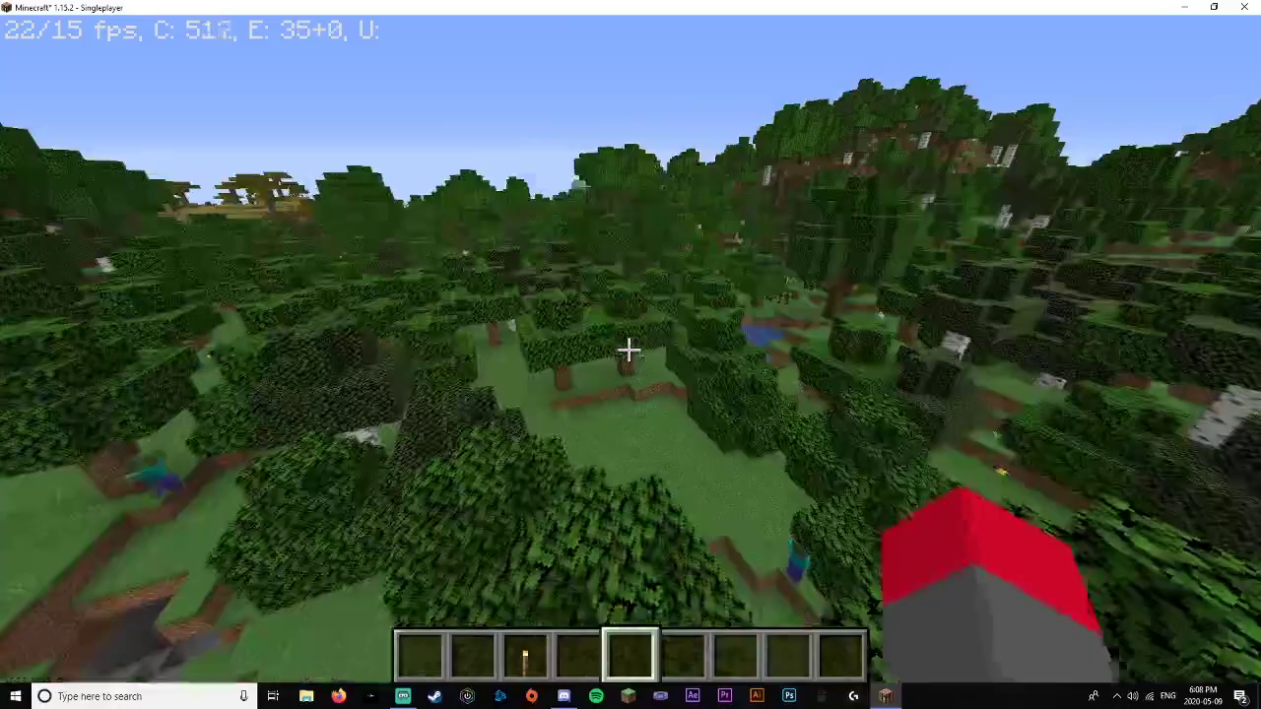